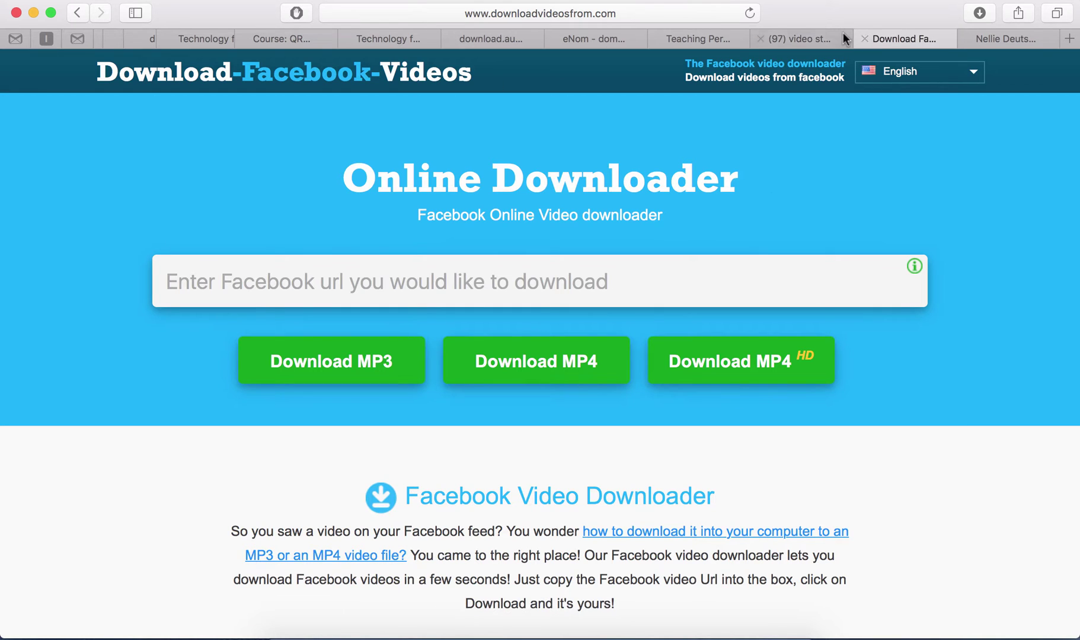
- Copy the web address of the TED-Ed Facebook video "How stress affects your body"
left_click(819, 34)
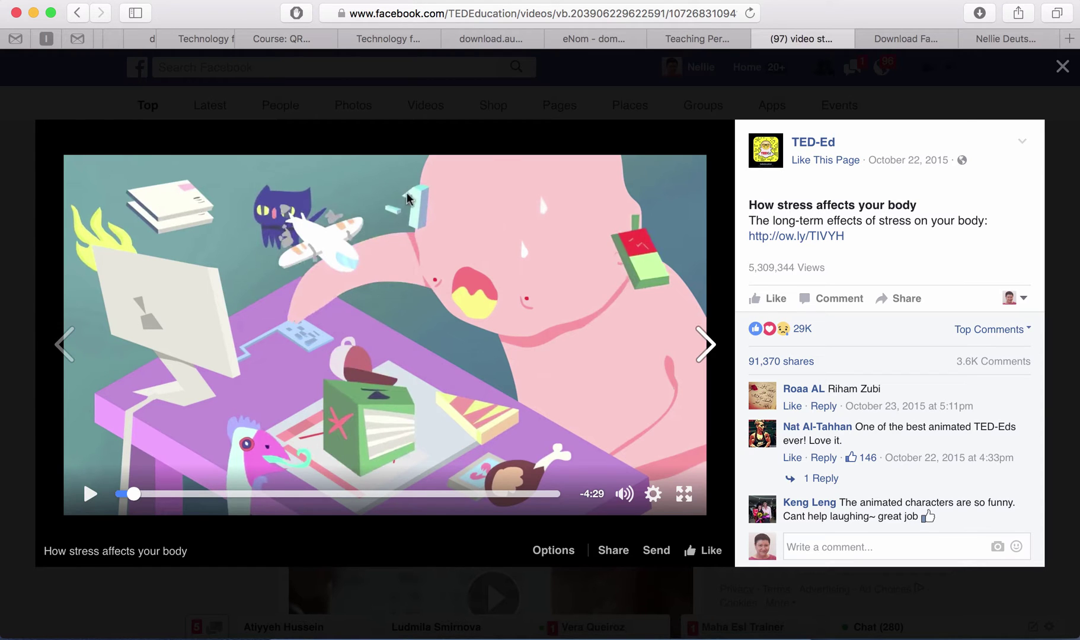
left_click(570, 13)
right_click(570, 13)
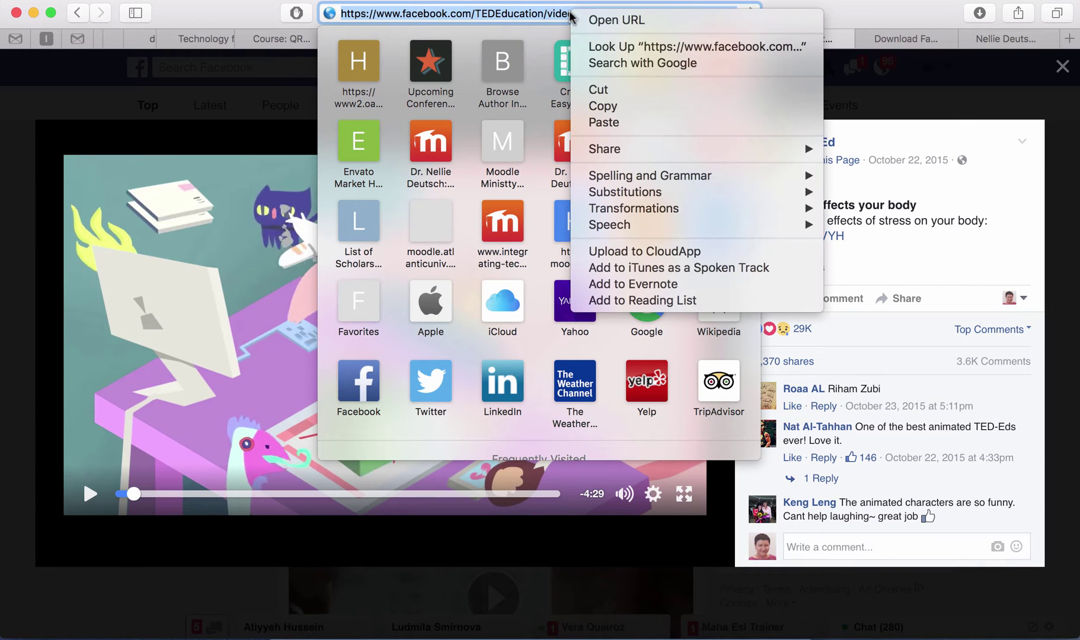
left_click(603, 108)
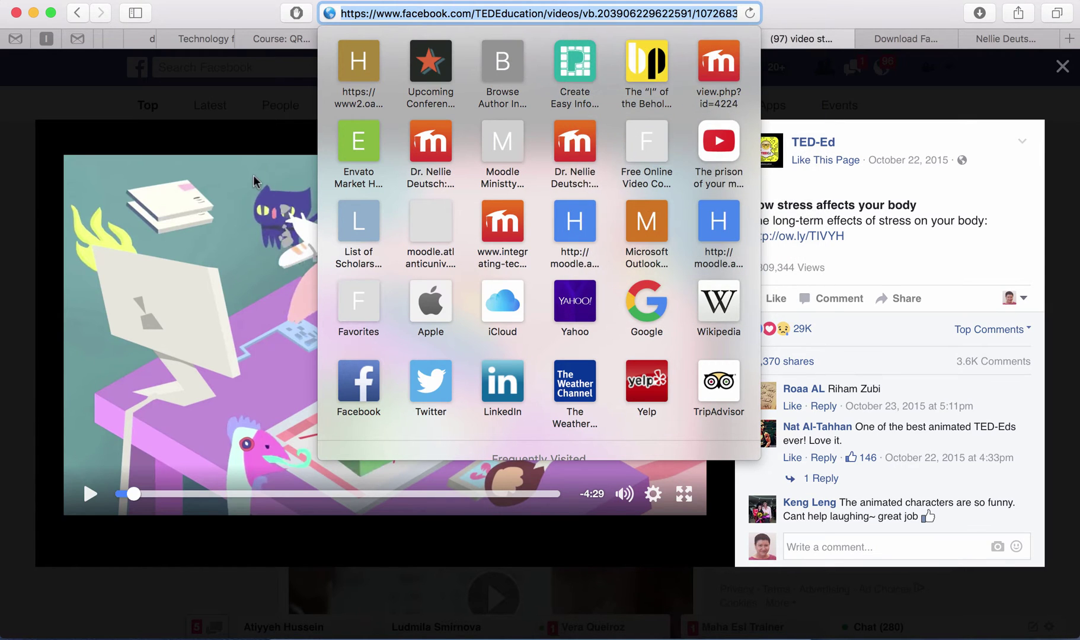
left_click(236, 136)
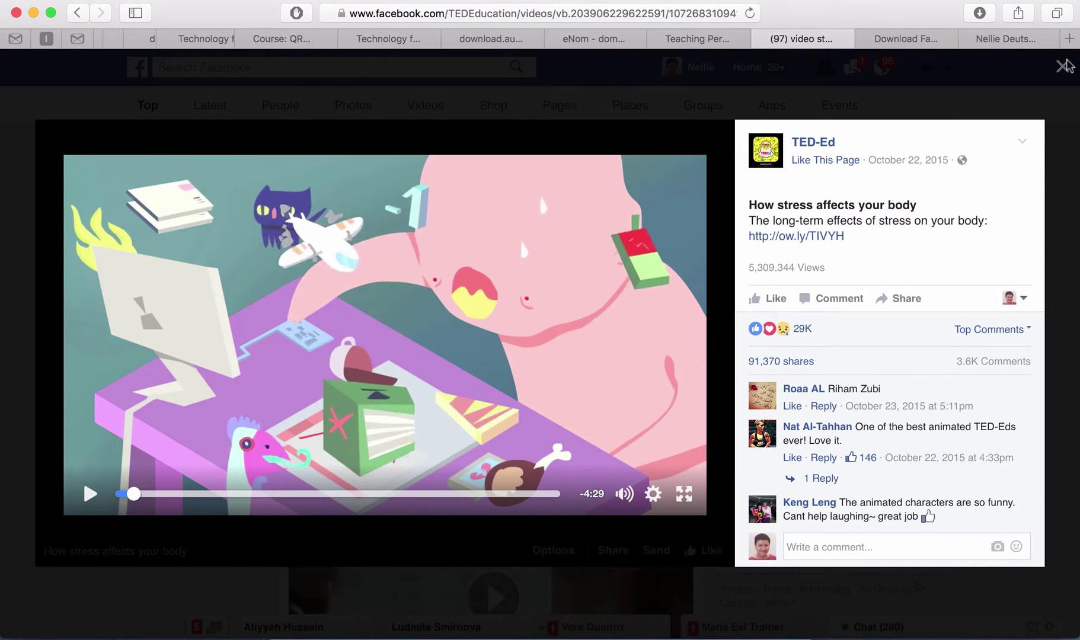
- Enter the copied Facebook video link on the Download-Facebook-Videos page and request the HD MP4 version
left_click(893, 39)
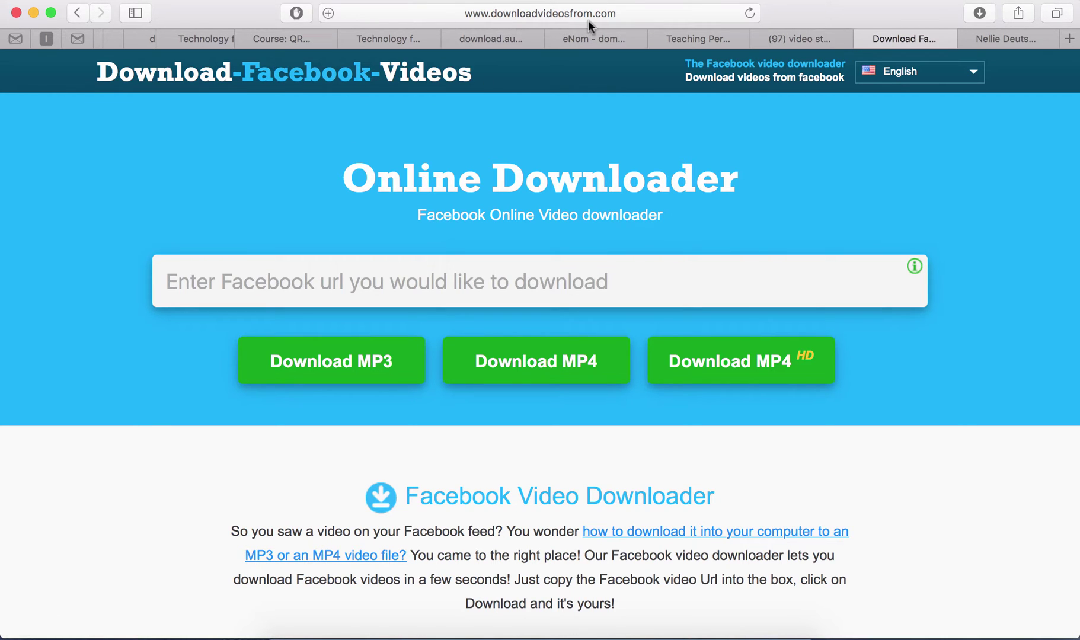
left_click(301, 280)
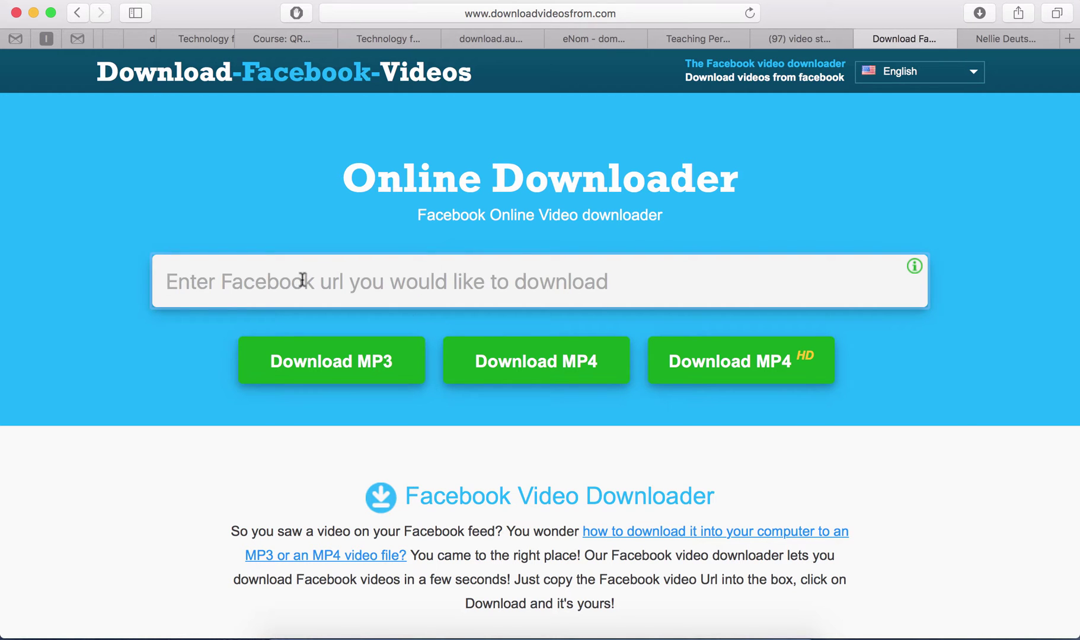
key("super+v")
scroll(302, 278, "down", 2)
scroll(303, 279, "up", 2)
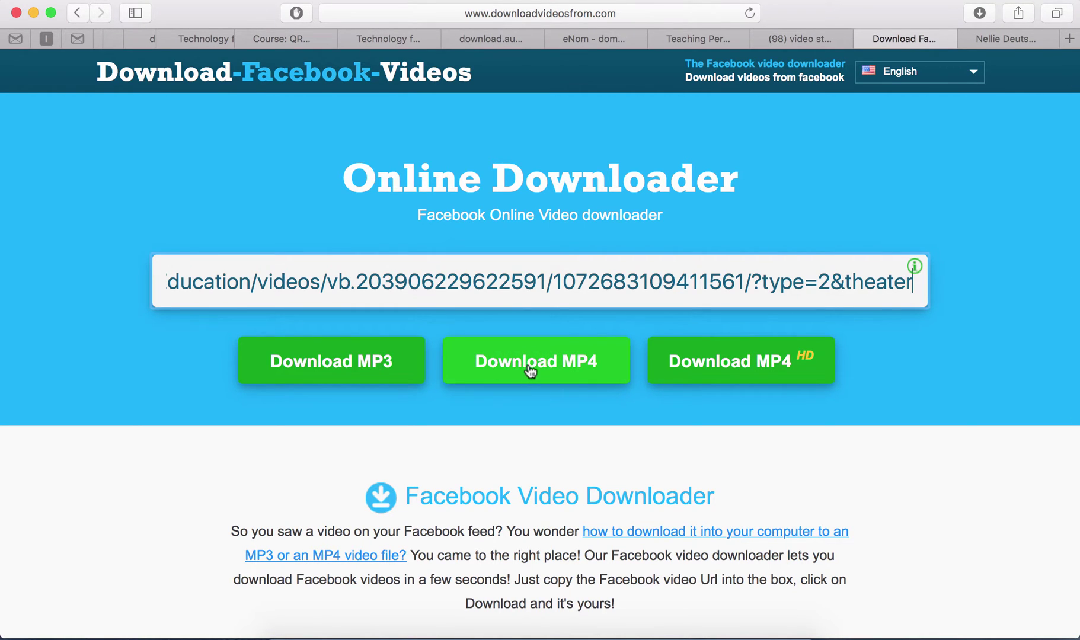
left_click(748, 369)
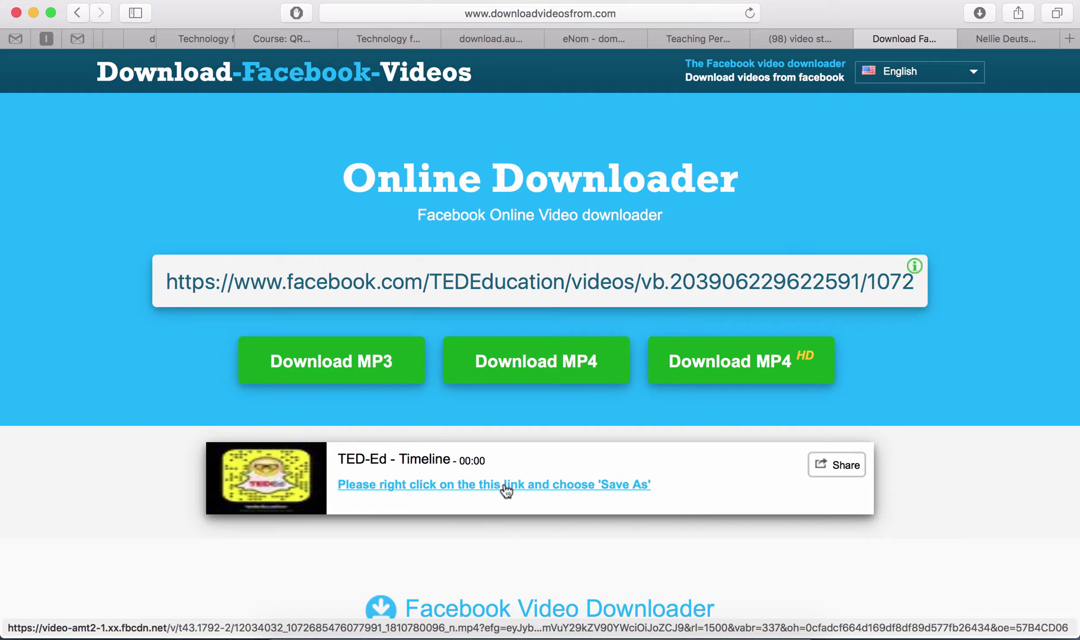
right_click(597, 490)
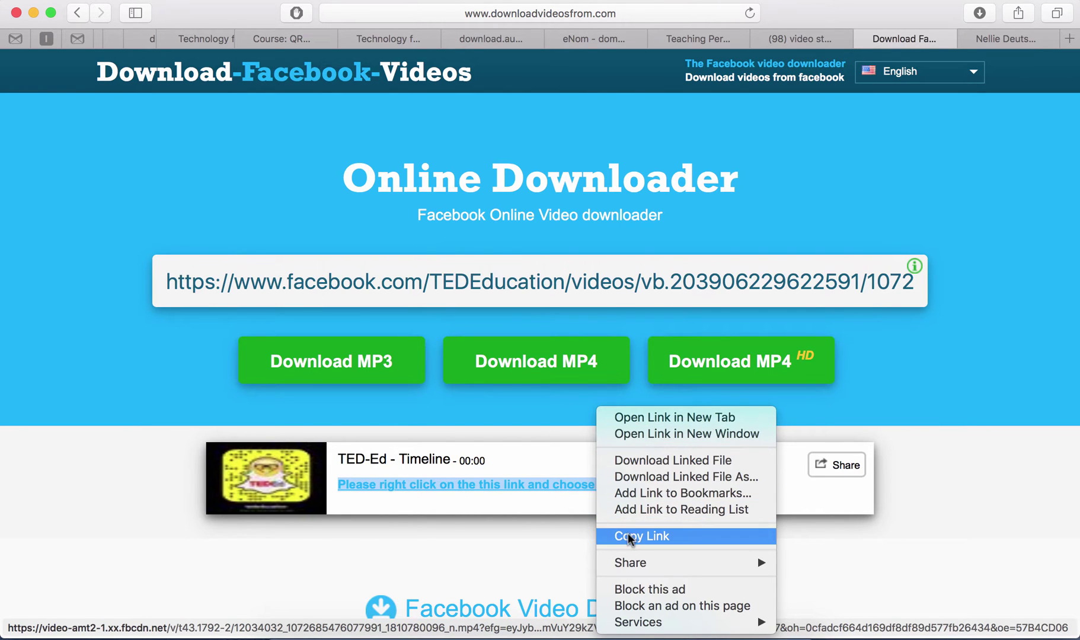
mouse_move(624, 559)
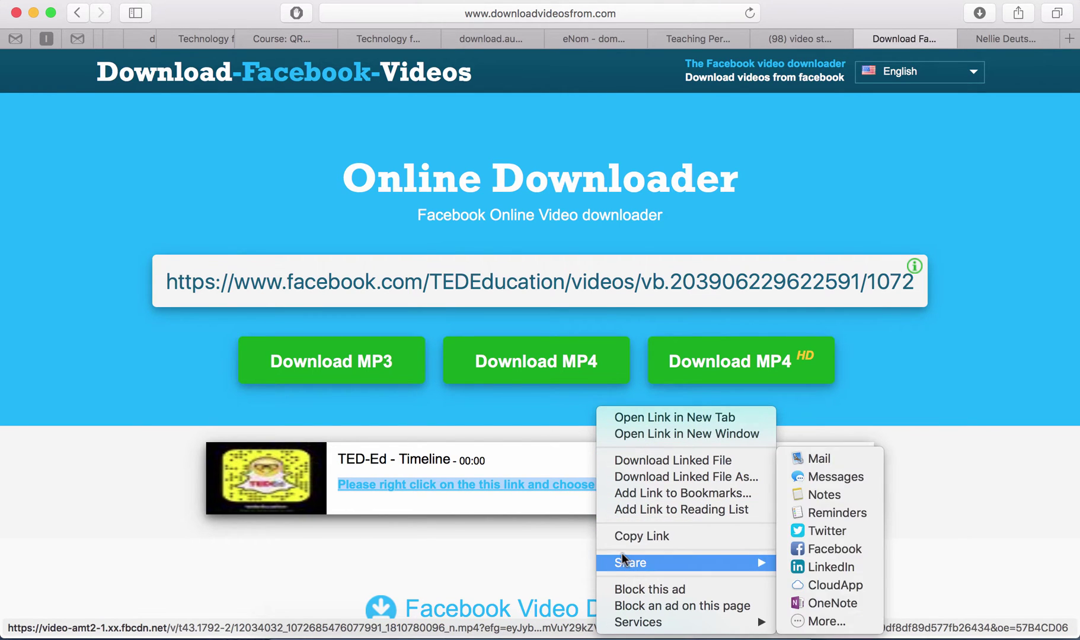
left_click(542, 457)
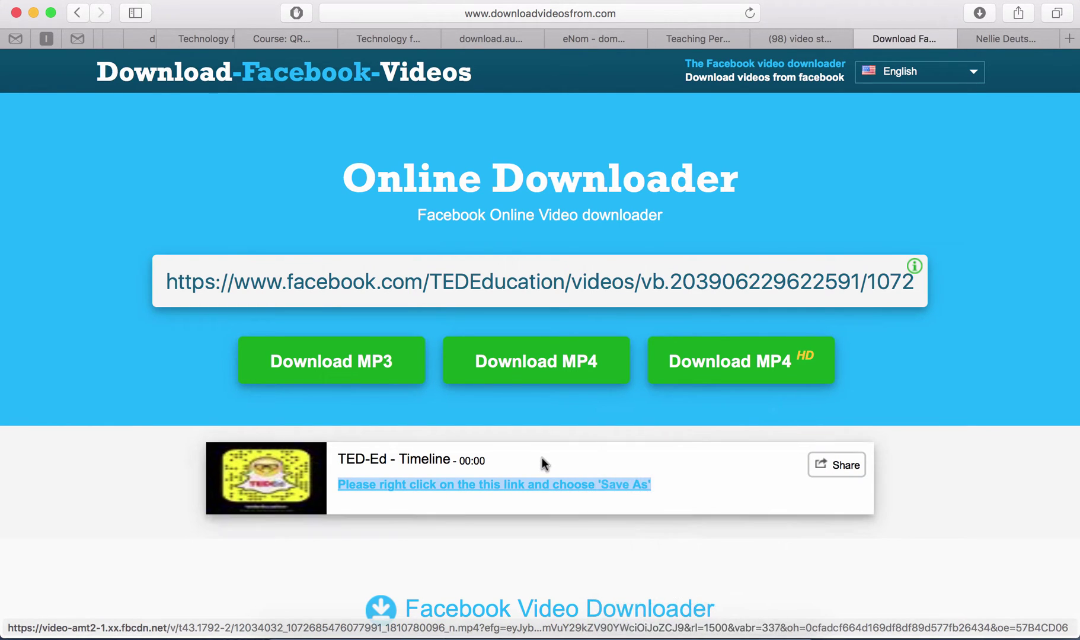
- Open the generated TED-Ed video link, reload its address and pause the video
left_click(517, 487)
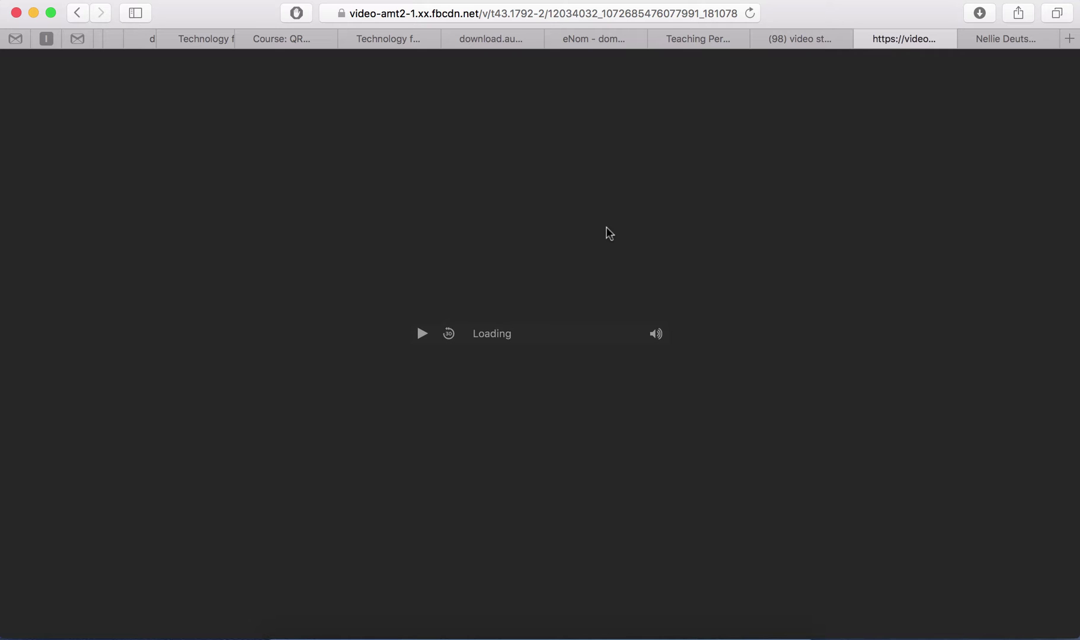
left_click(713, 13)
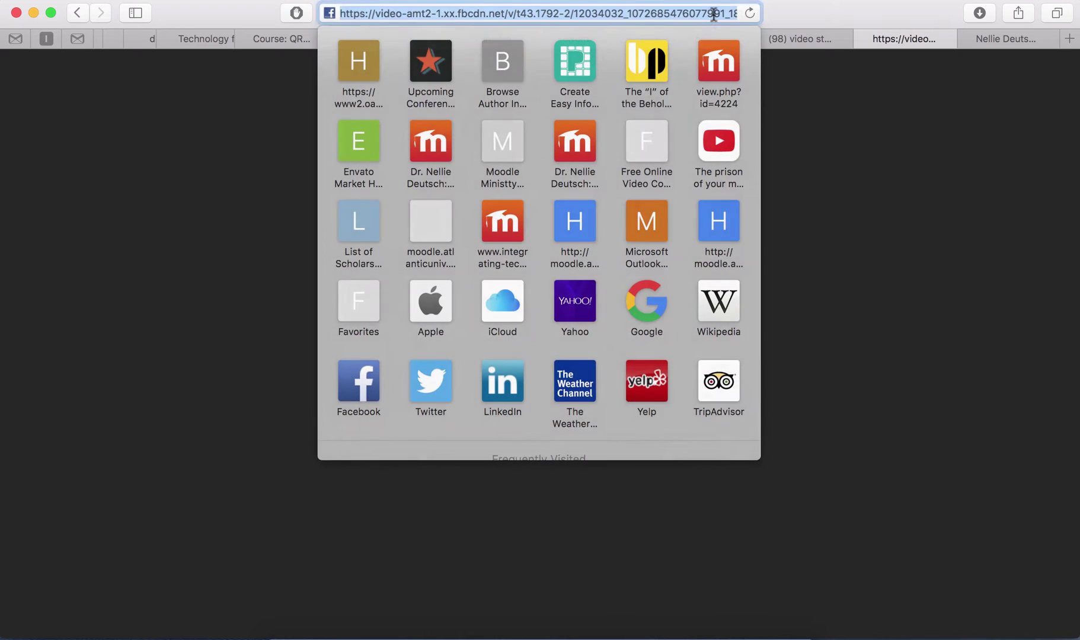
key("Return")
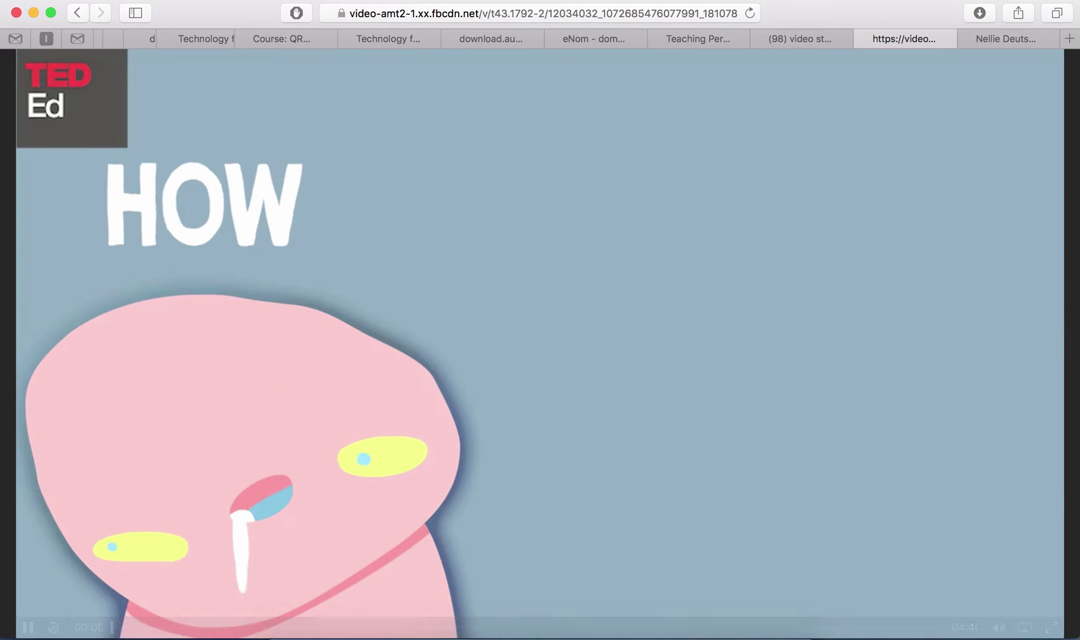
left_click(26, 628)
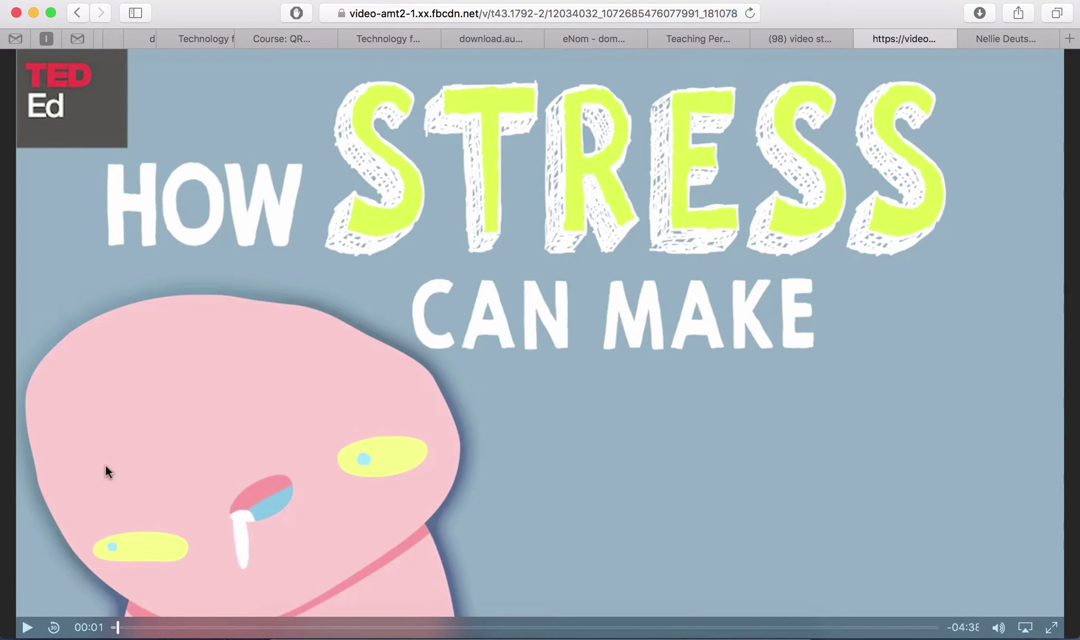
right_click(603, 13)
left_click(523, 46)
right_click(609, 13)
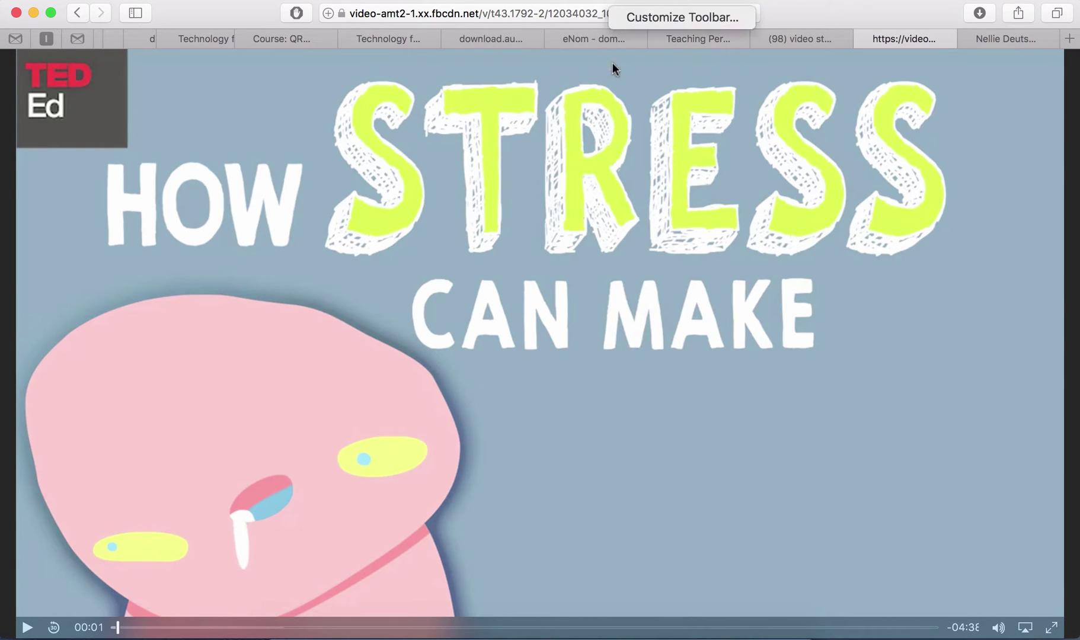
left_click(613, 97)
- Download the paused video to the Downloads folder under the file name "How to Avoid Stress"
right_click(613, 97)
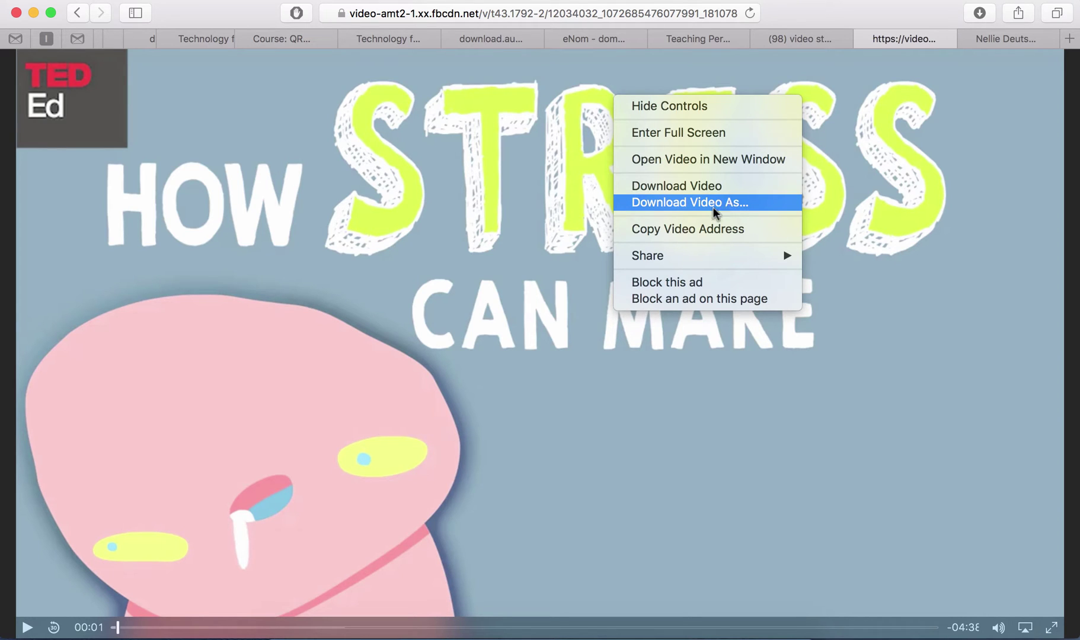
left_click(660, 201)
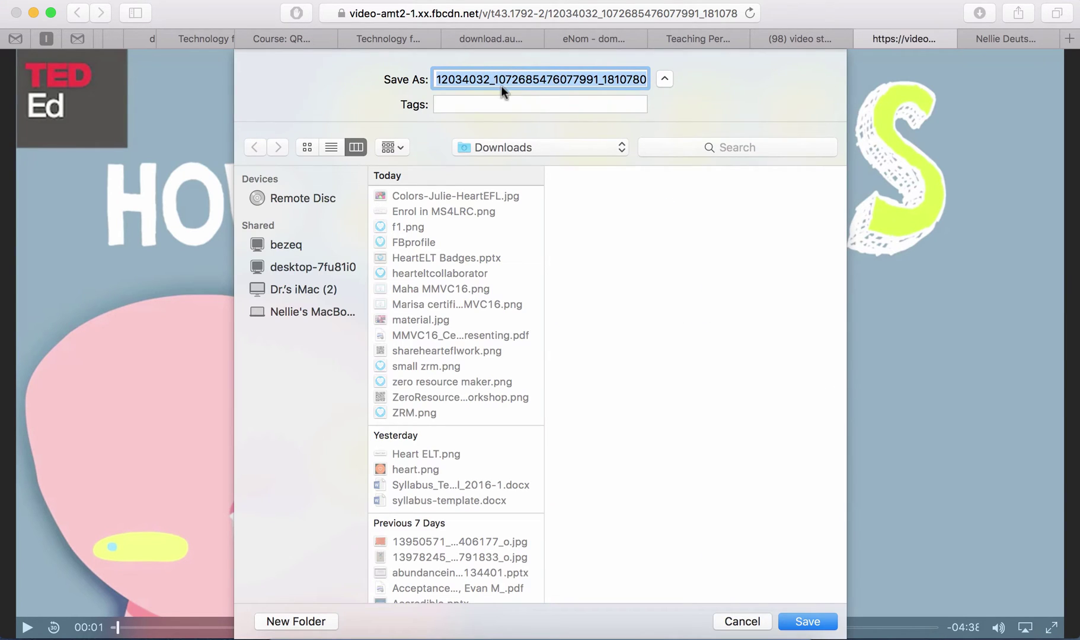
type("How to")
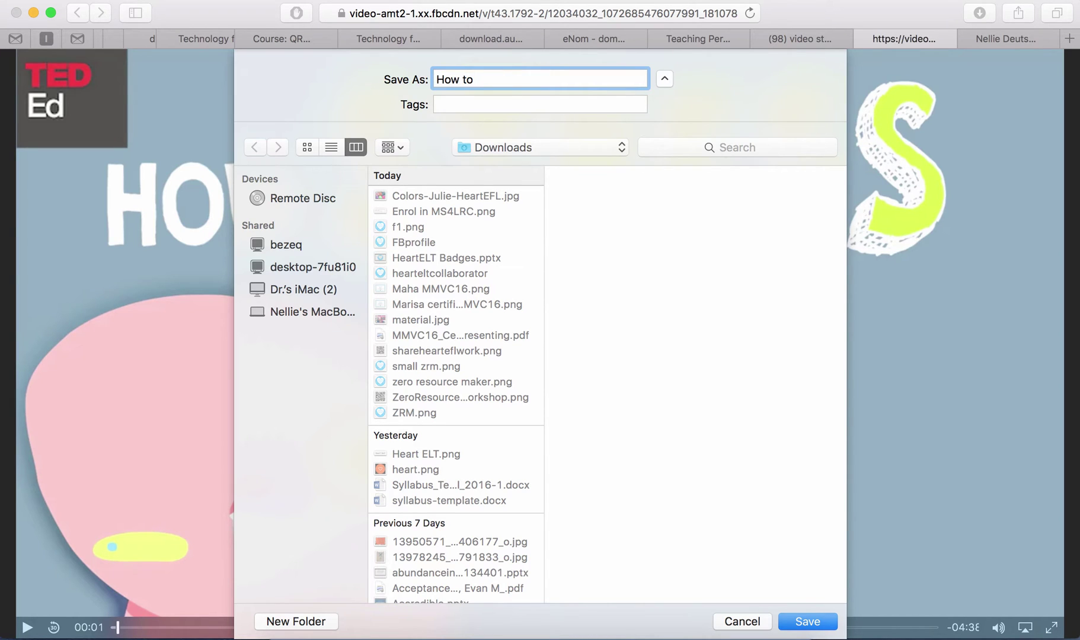
type(" Avoid D")
key("BackSpace")
type("Stress")
left_click(807, 622)
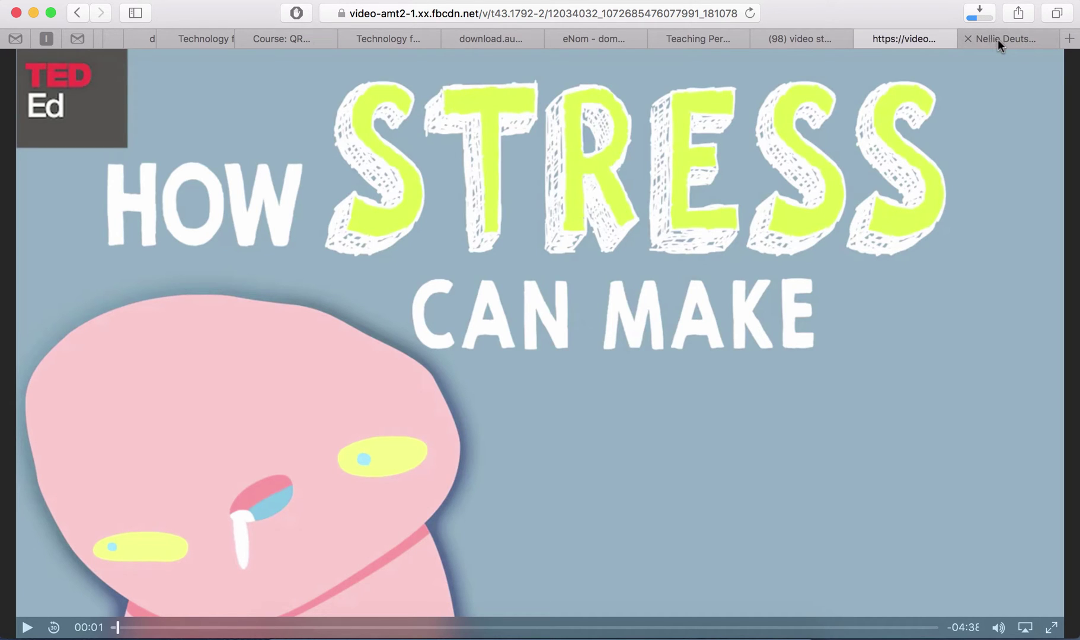
- Switch to the YouTube channel and start uploading the downloaded video file
left_click(998, 38)
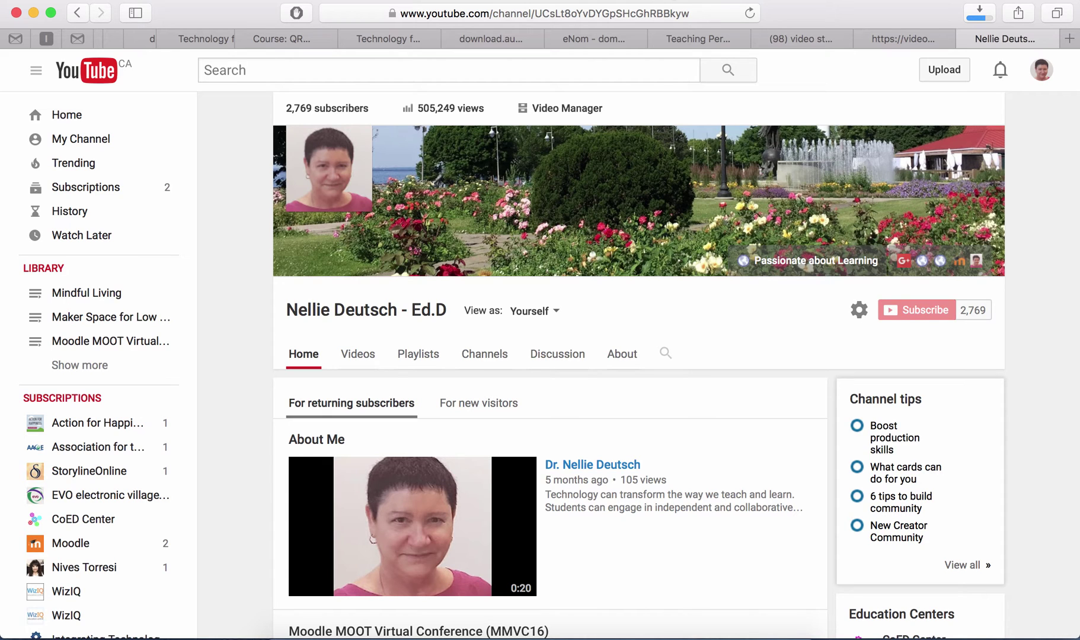
left_click(948, 72)
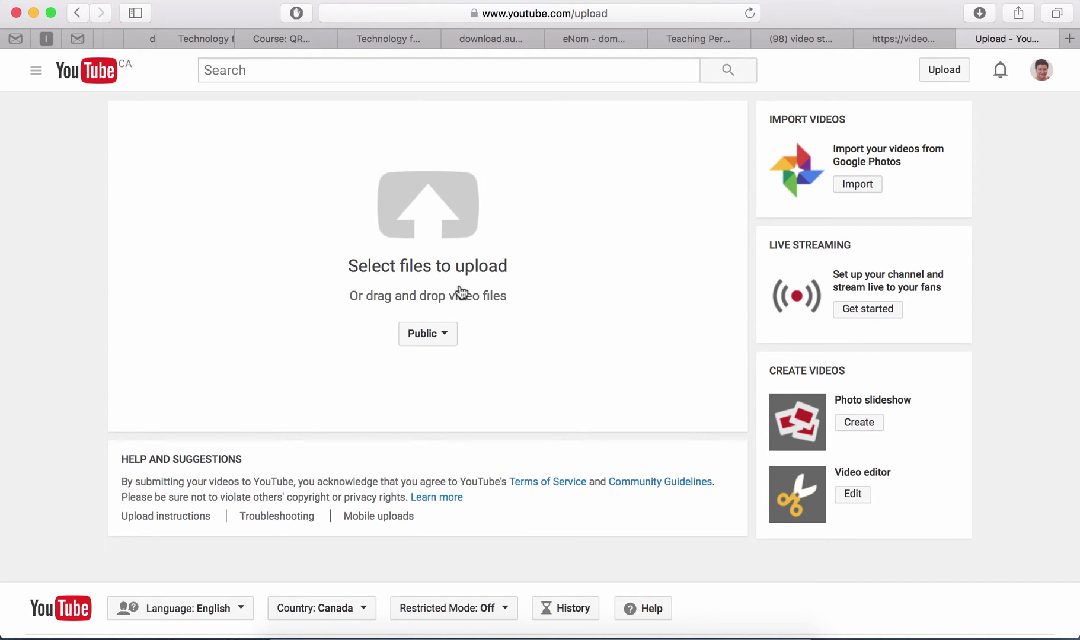
left_click(425, 217)
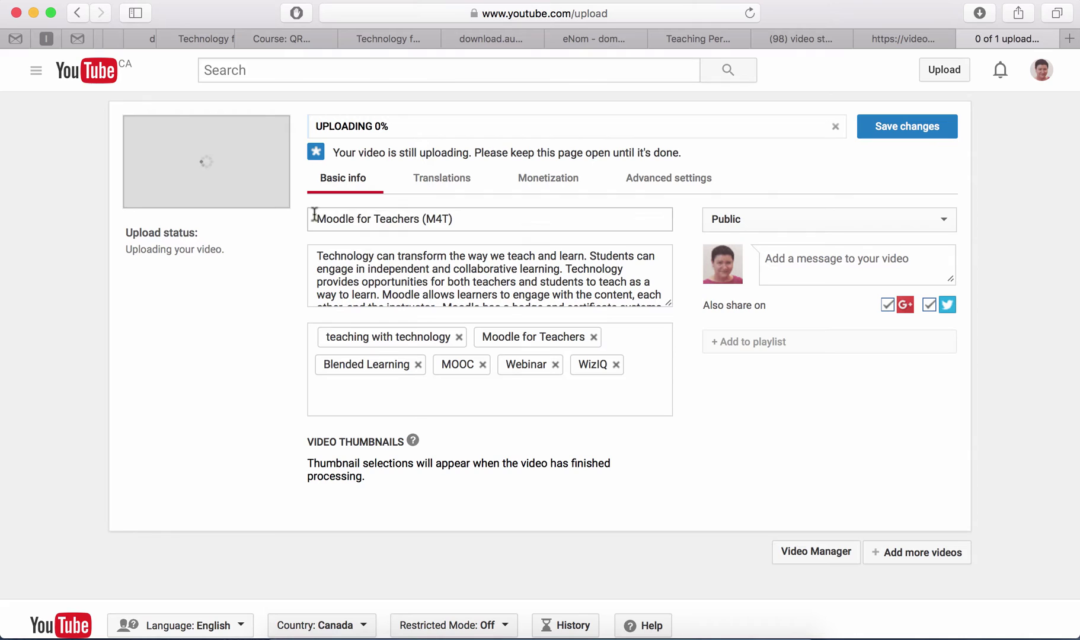
- Replace the default title of the uploading video with "How to Avoid Stress"
left_click_drag(314, 214, 528, 234)
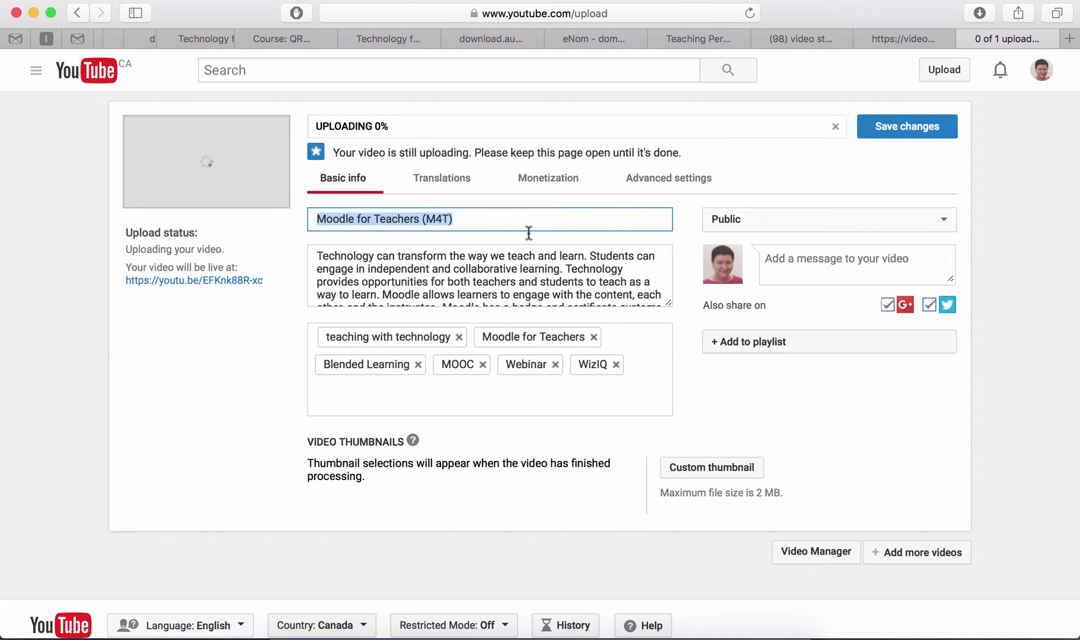
key("BackSpace")
type("How to ")
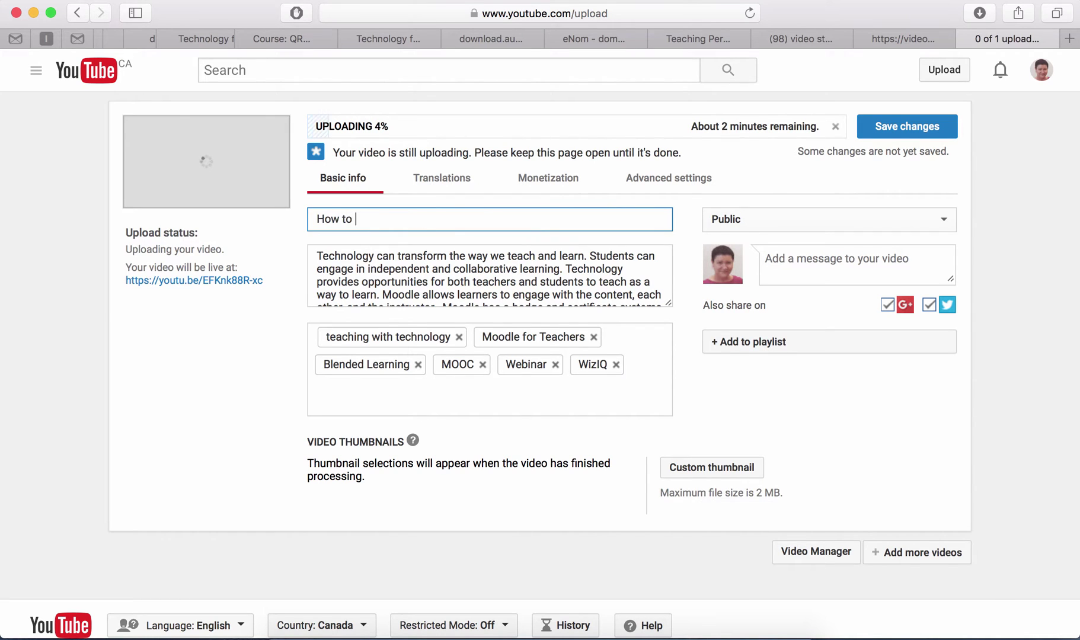
type("Avoid Stree")
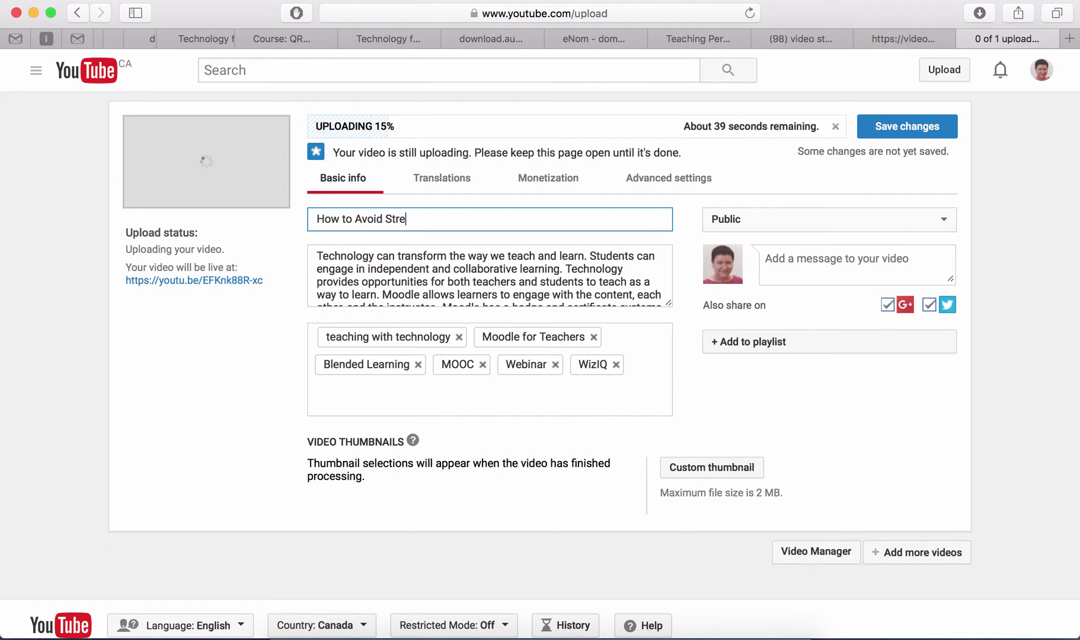
key("BackSpace")
type("ss")
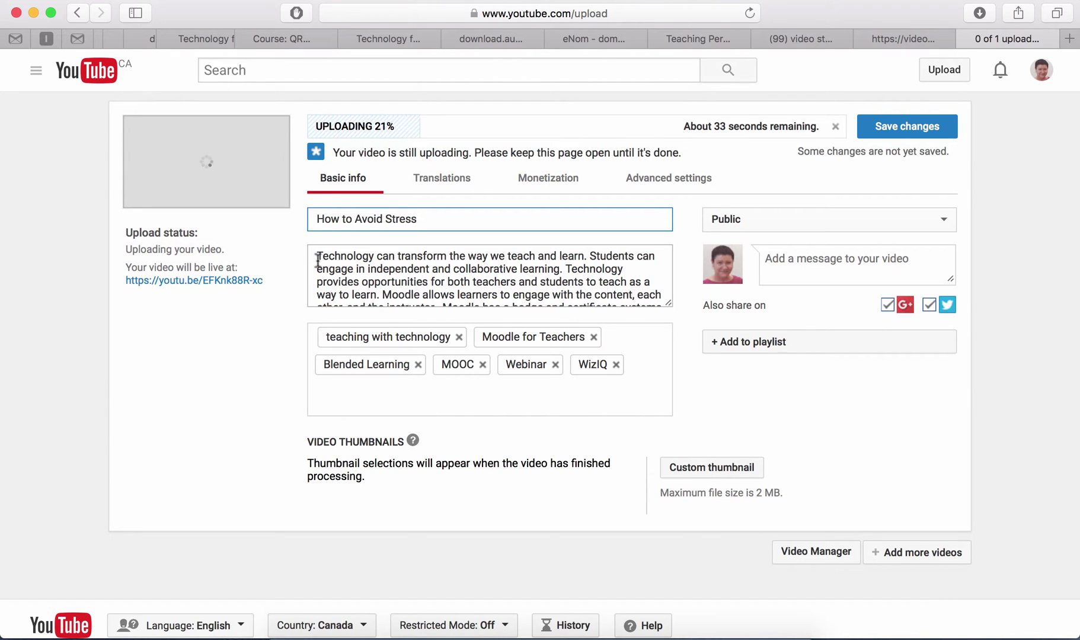
- Clear the video's default description and remove all of its default tags
left_click_drag(317, 257, 654, 321)
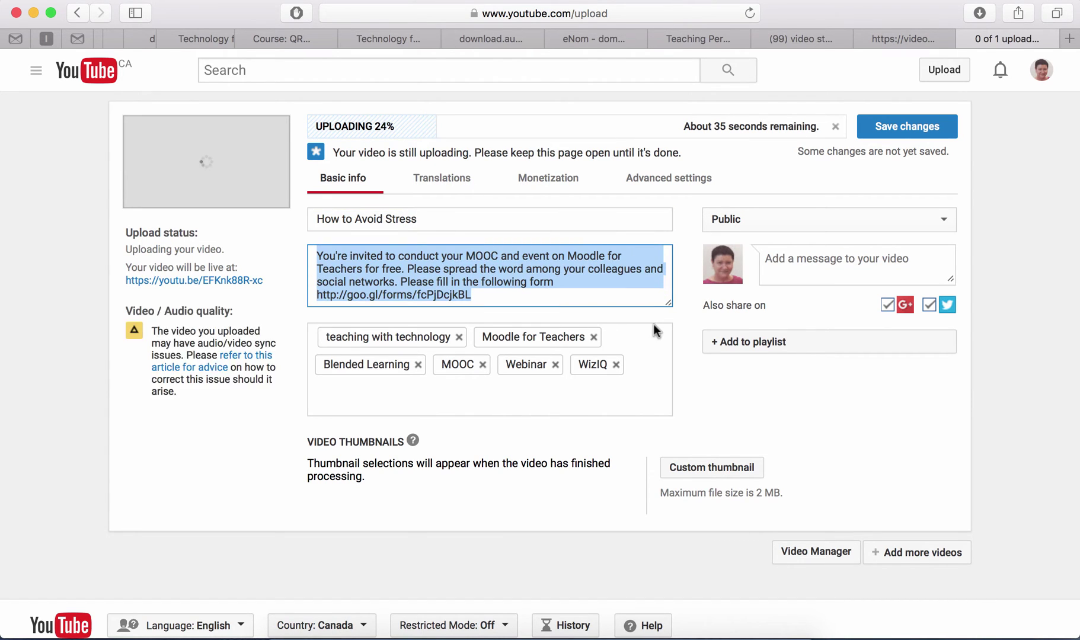
key("BackSpace")
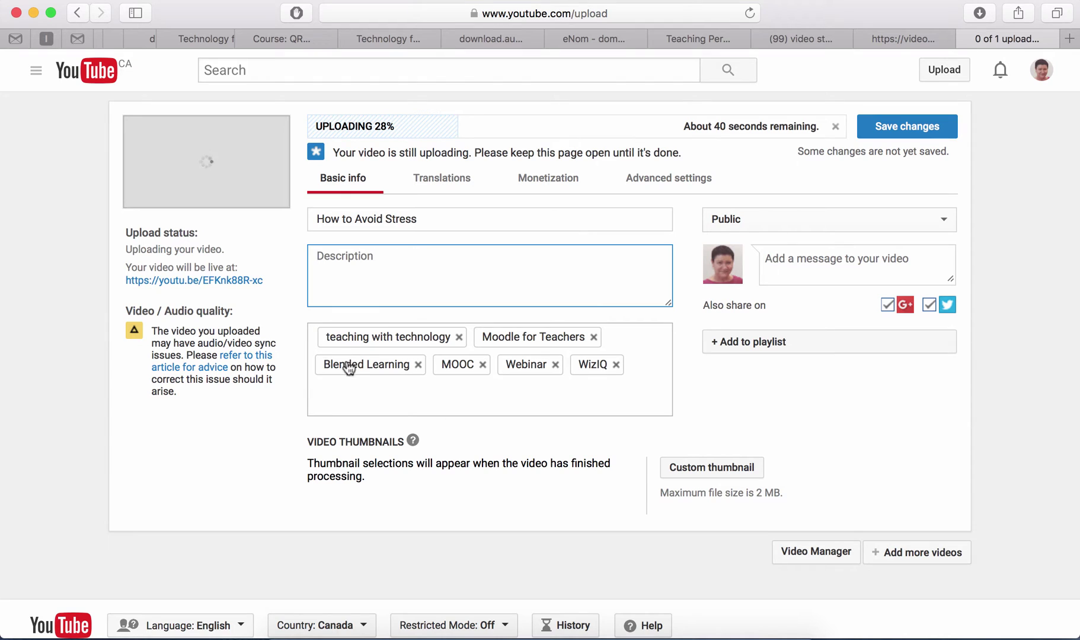
left_click(459, 337)
left_click(619, 336)
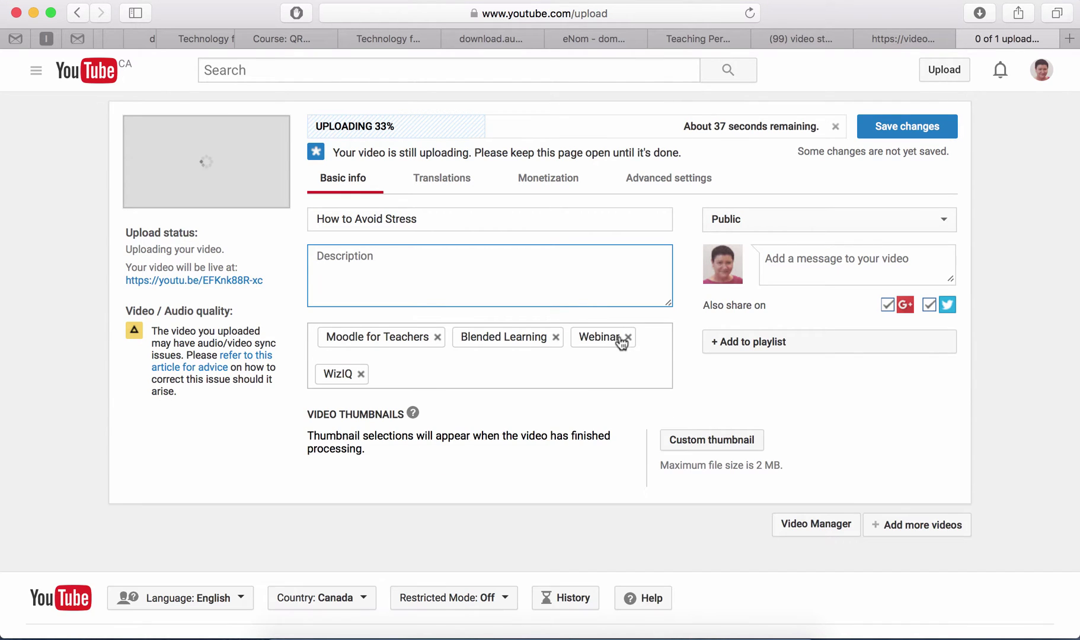
left_click(555, 336)
left_click(570, 346)
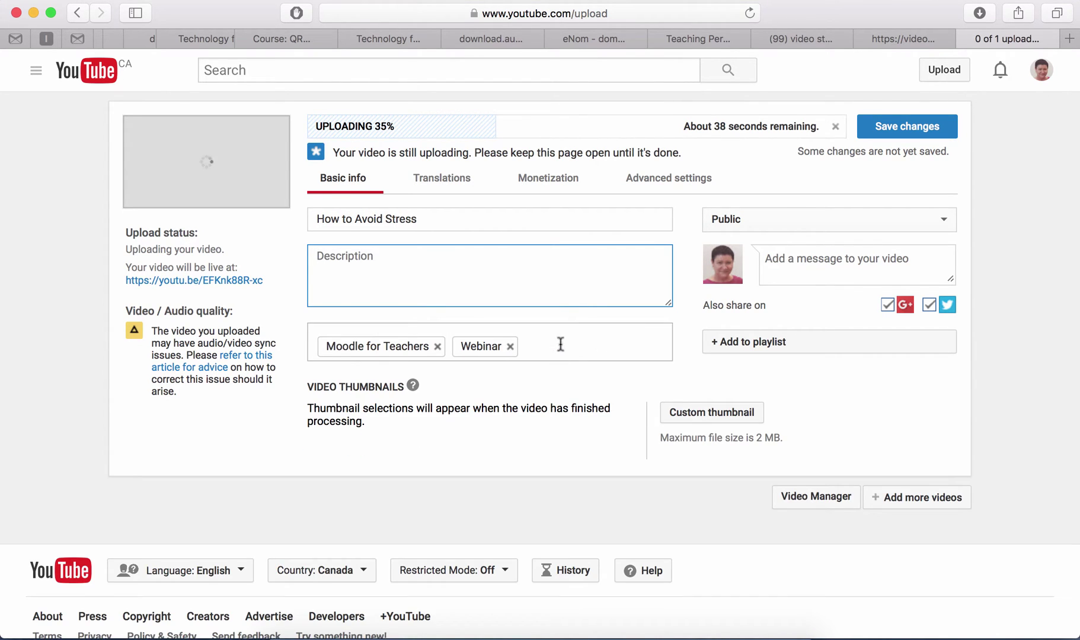
left_click(510, 347)
left_click(438, 347)
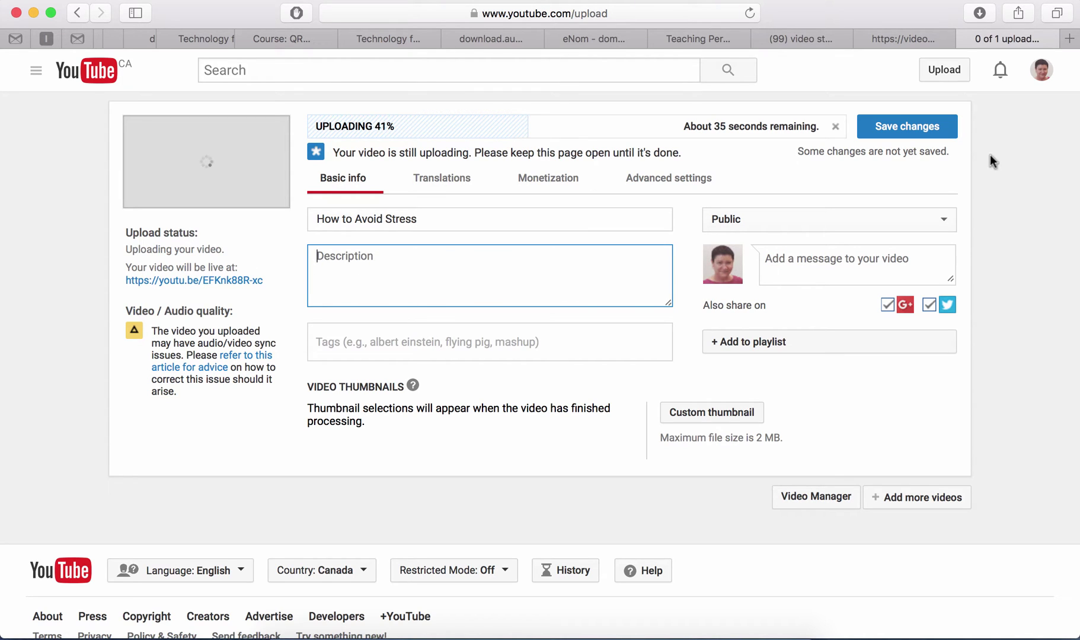
- Save the changes made to the uploaded video's details
left_click(926, 134)
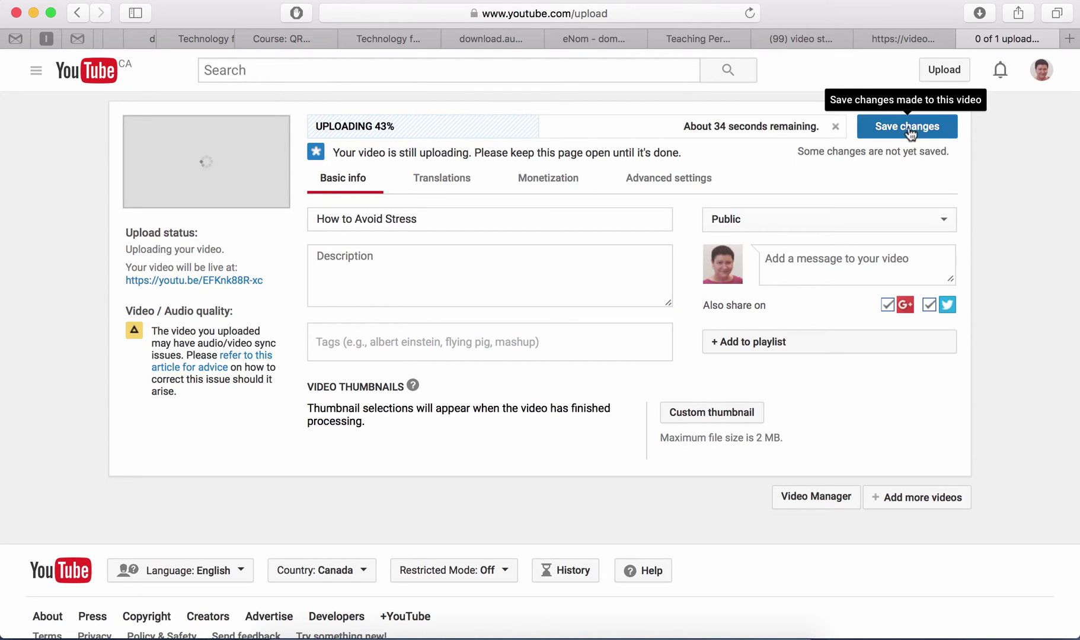
left_click(909, 128)
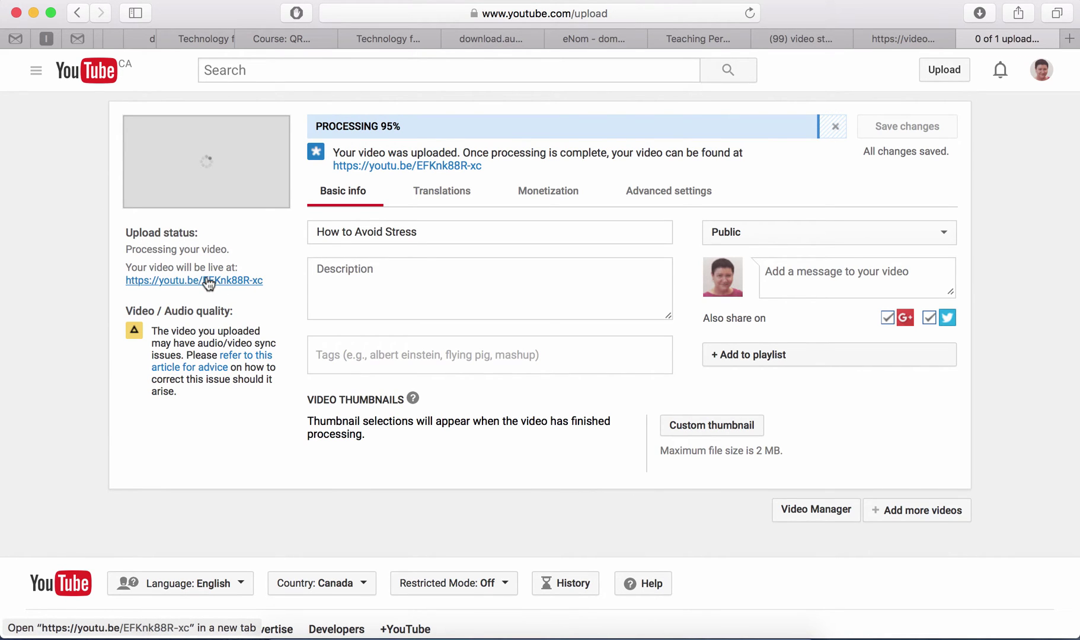
scroll(402, 135, "down", 1)
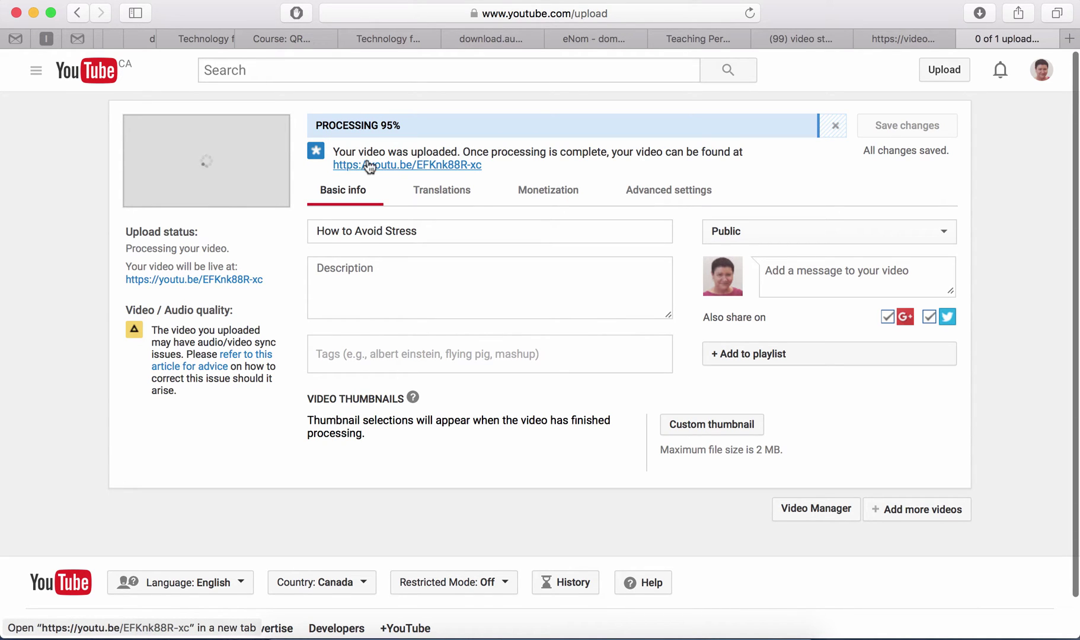
- View the watch page of the uploaded "How to Avoid Stress" video, then return to the upload details page
left_click(431, 167)
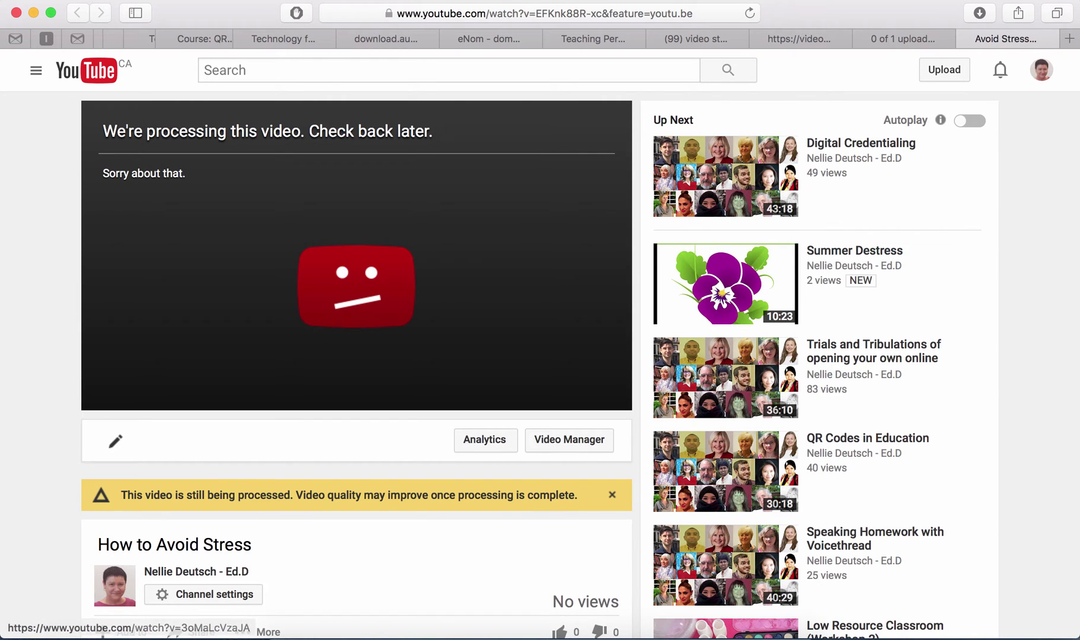
left_click(967, 38)
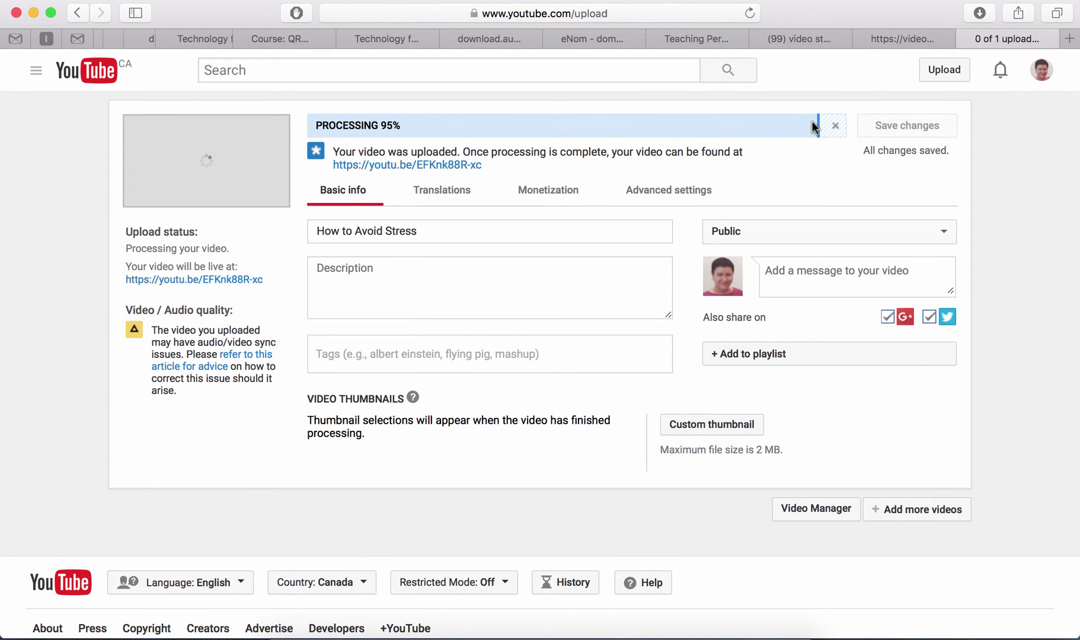
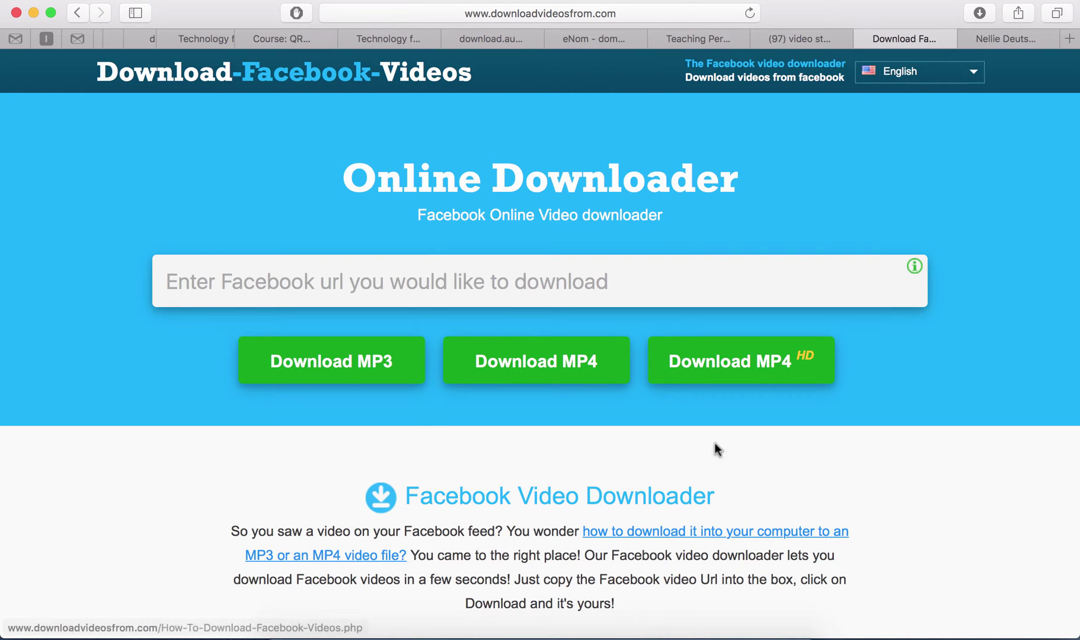
- Copy the web address of the TED-Ed video "How stress affects your body" from its Facebook page
left_click(819, 35)
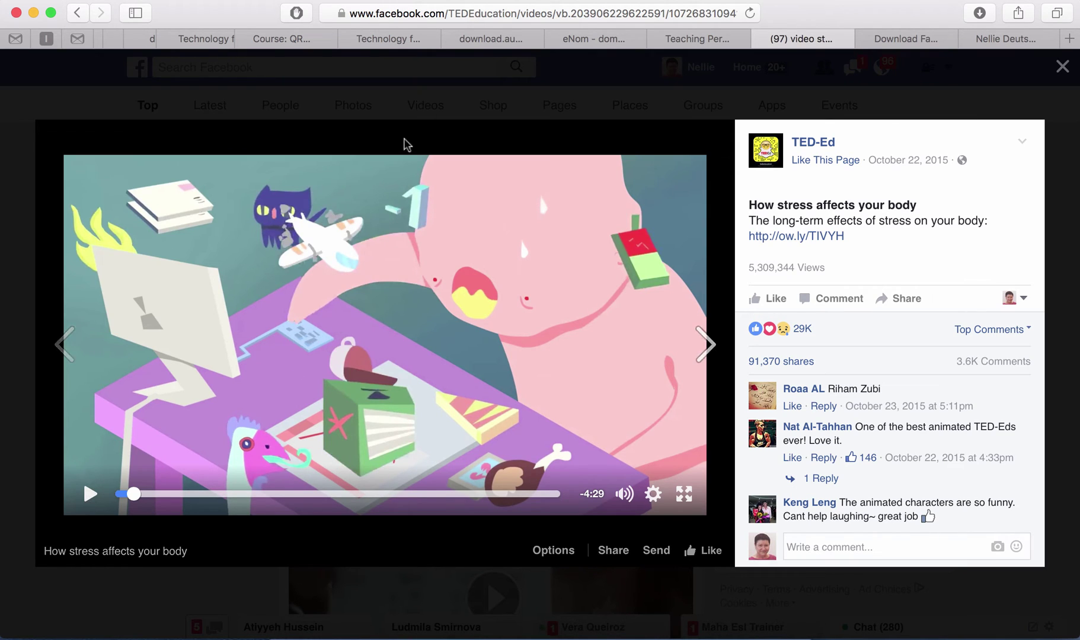
left_click(570, 13)
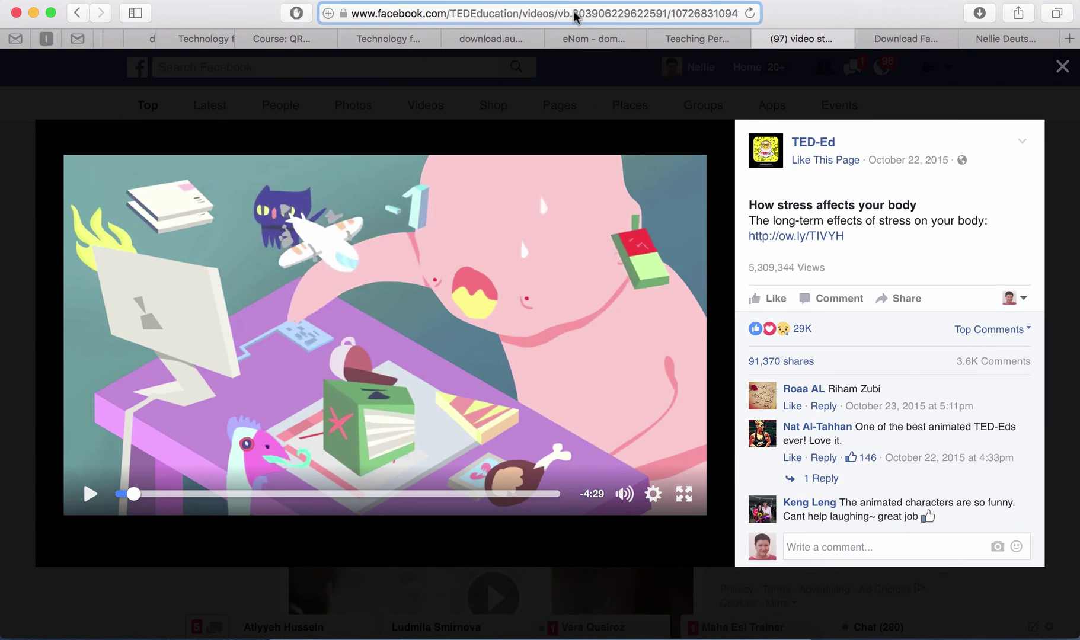
right_click(571, 13)
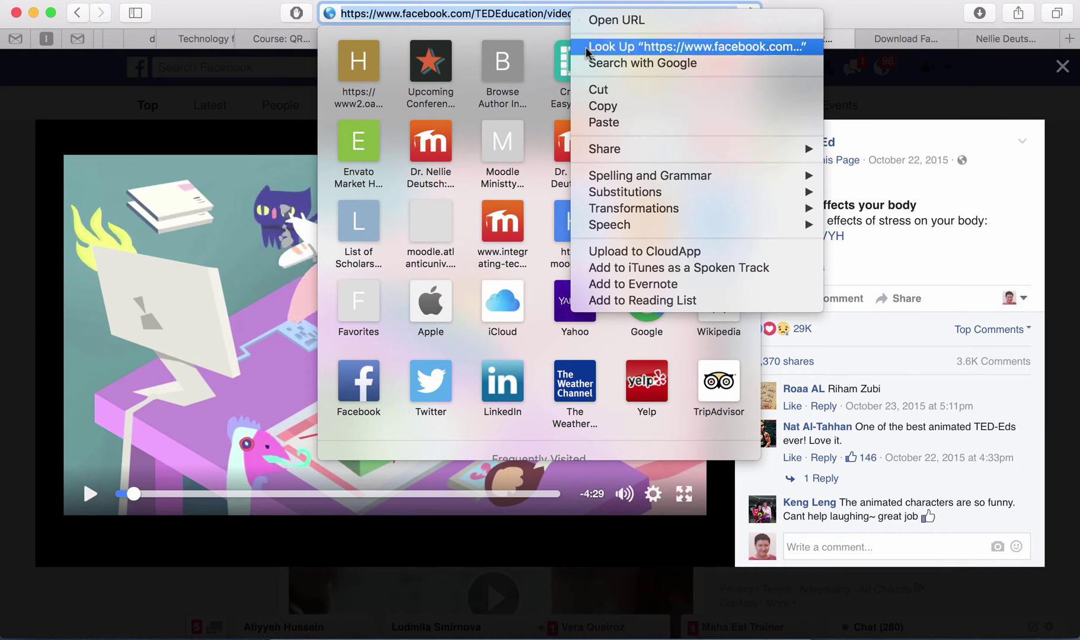
left_click(603, 106)
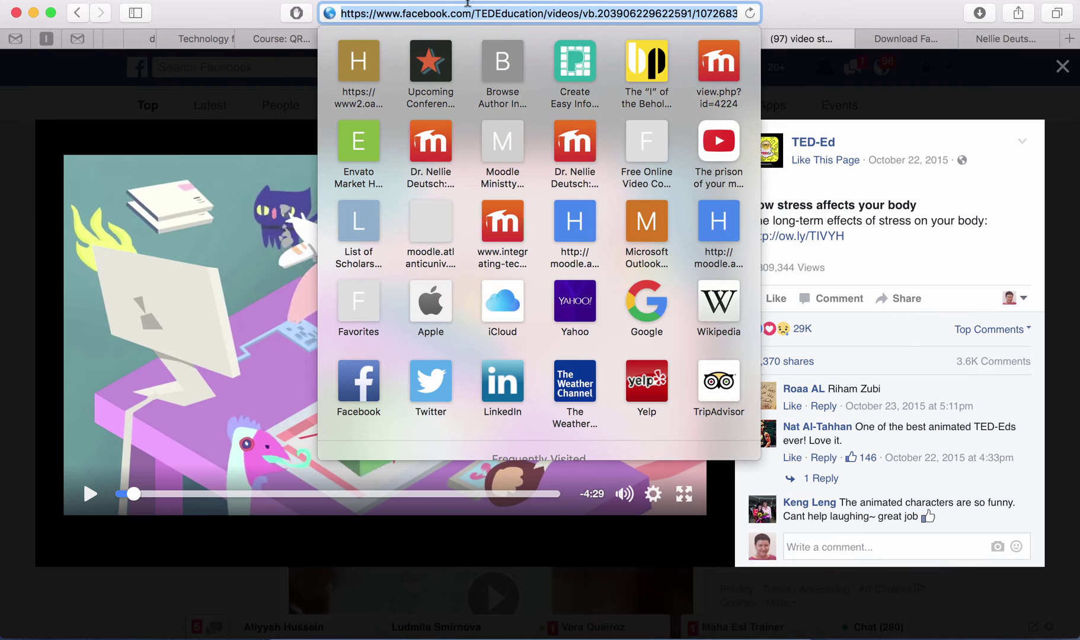
left_click(240, 141)
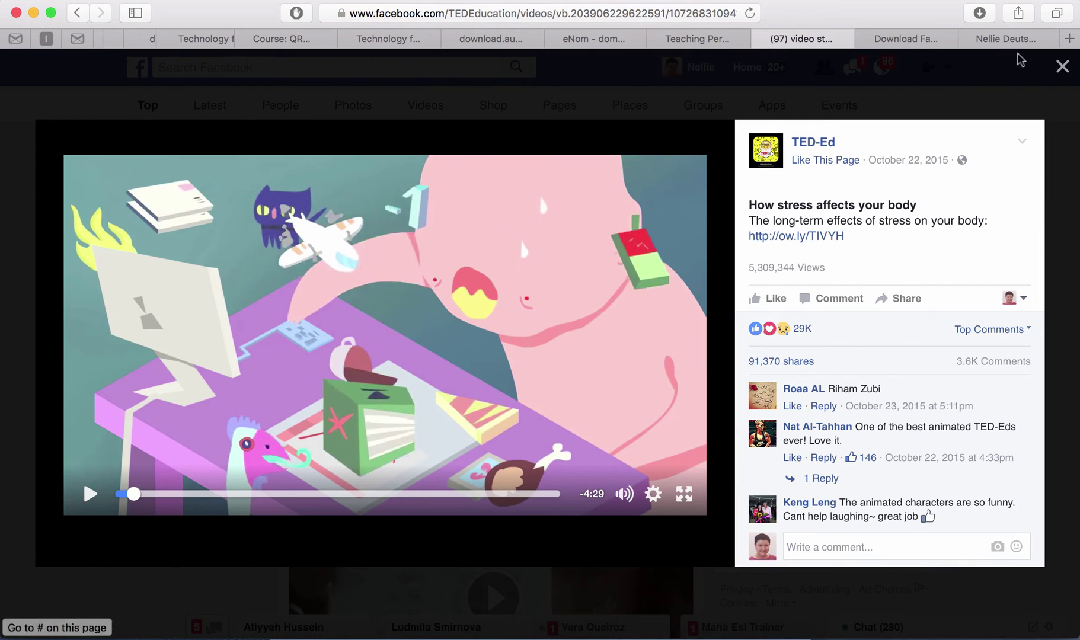
- Paste the copied Facebook video address into the online downloader and request an HD MP4 download
left_click(904, 39)
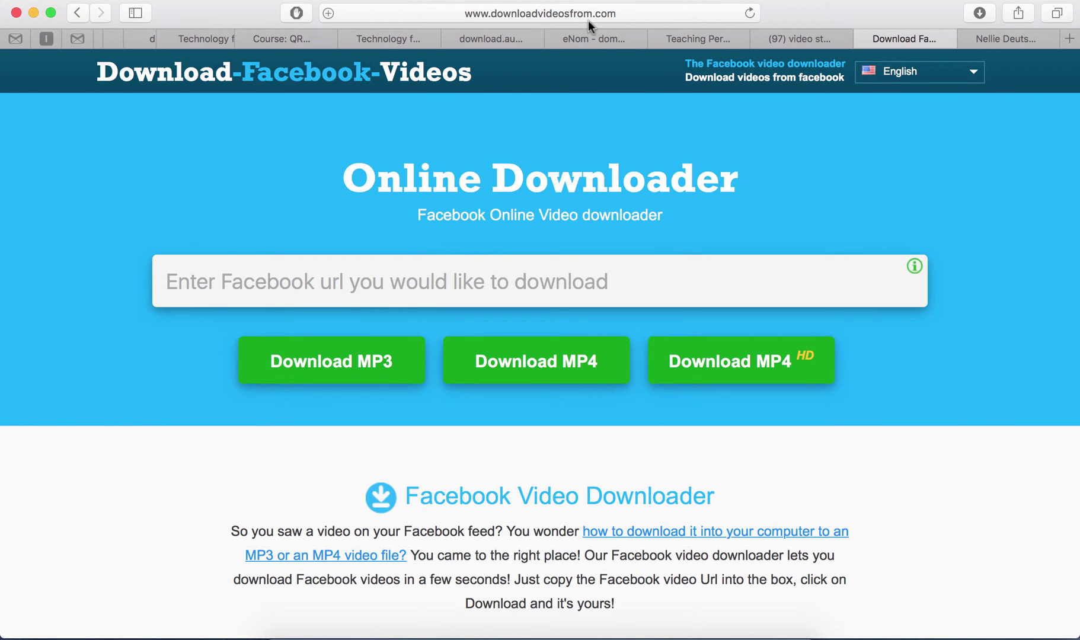
left_click(302, 280)
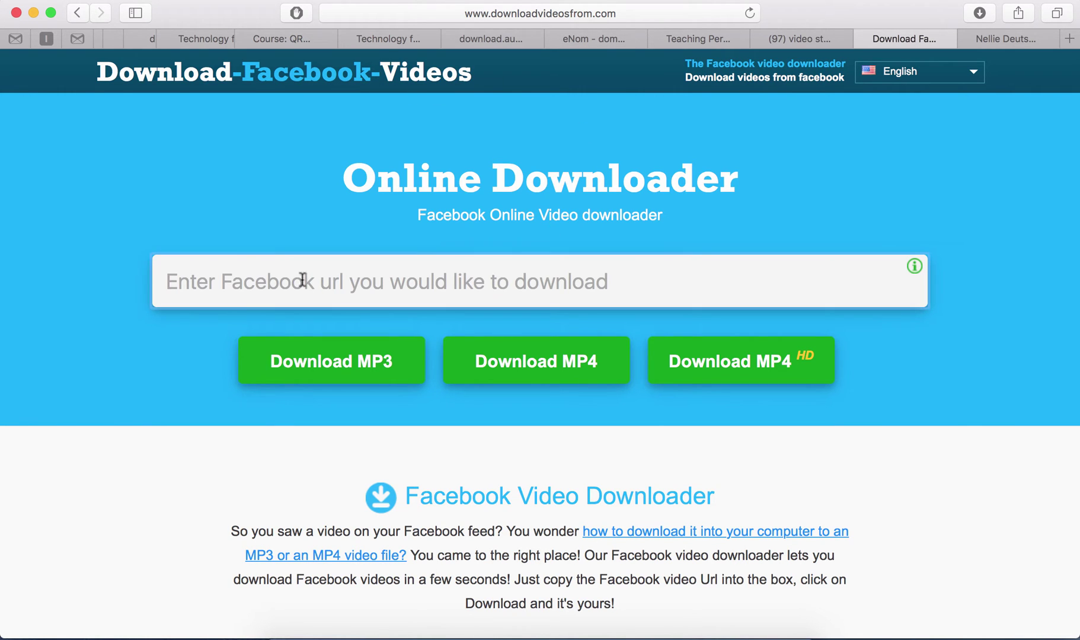
key("super+v")
scroll(303, 280, "down", 3)
scroll(302, 285, "up", 3)
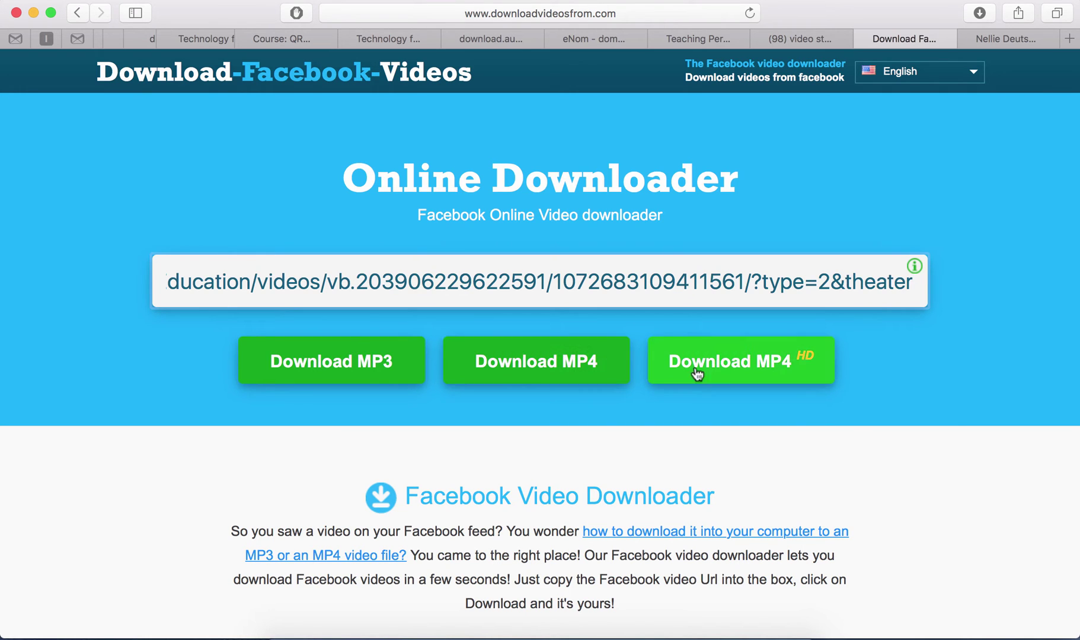
left_click(747, 369)
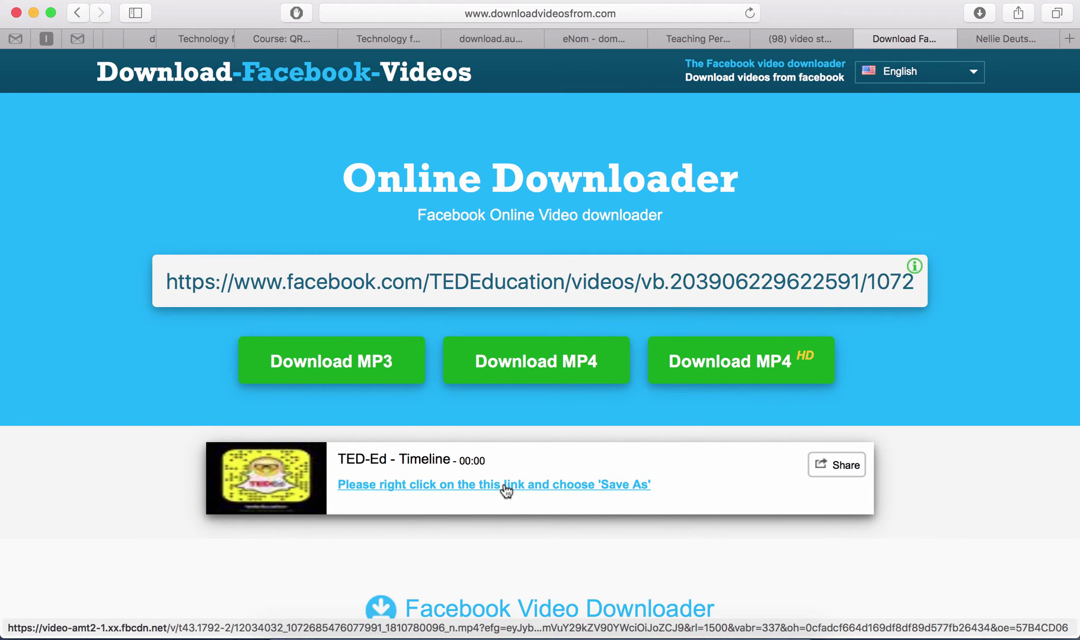
right_click(596, 484)
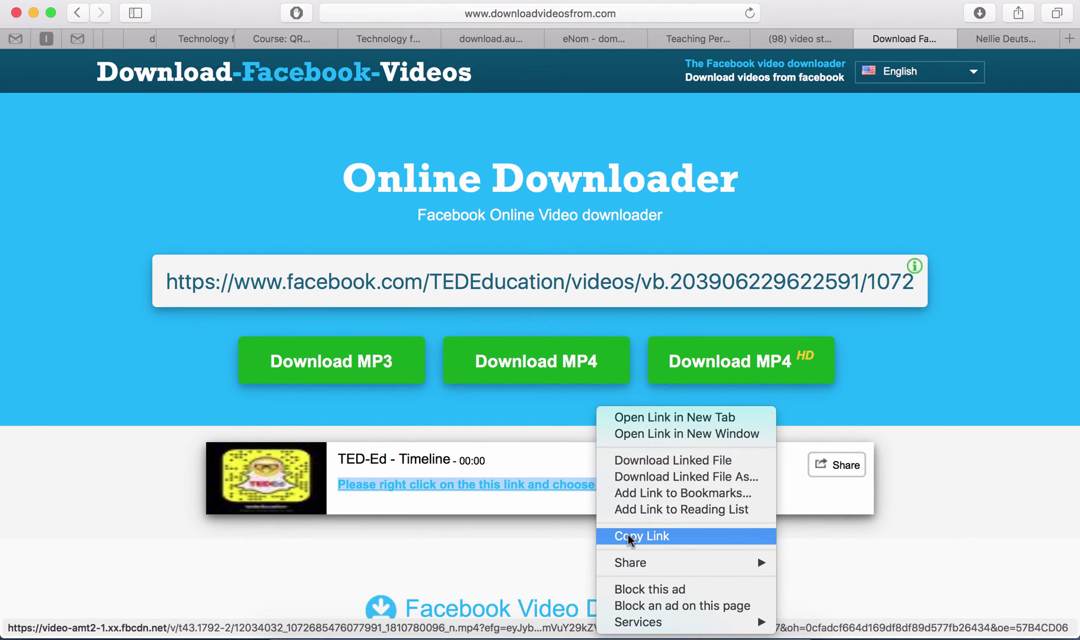
mouse_move(628, 562)
left_click(542, 457)
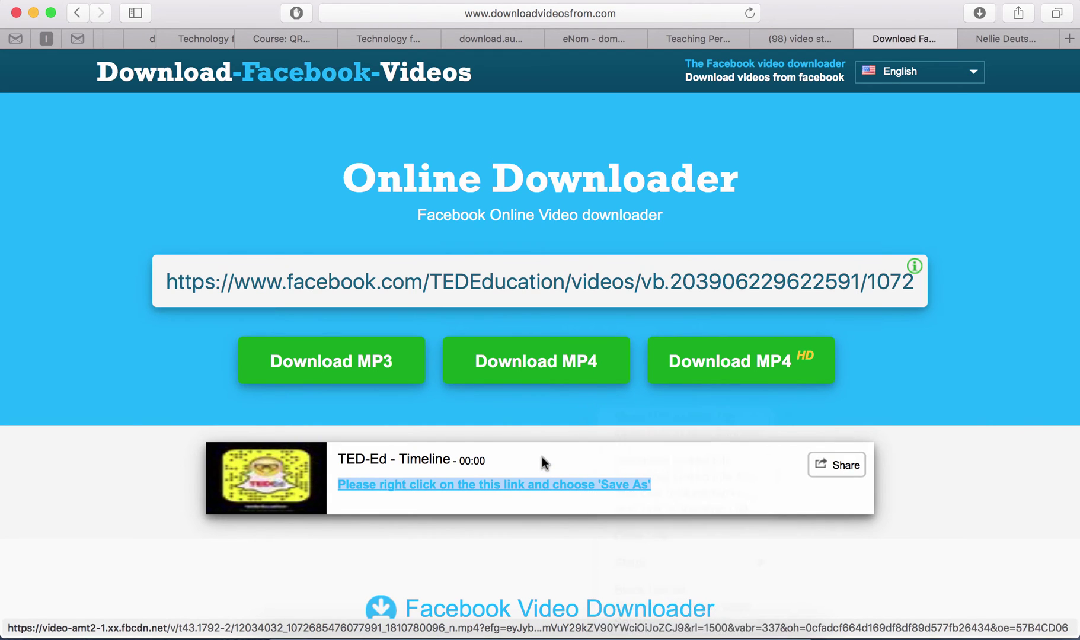
- Open the generated TED-Ed video link, reload its address to load the video, and pause the playback
left_click(517, 486)
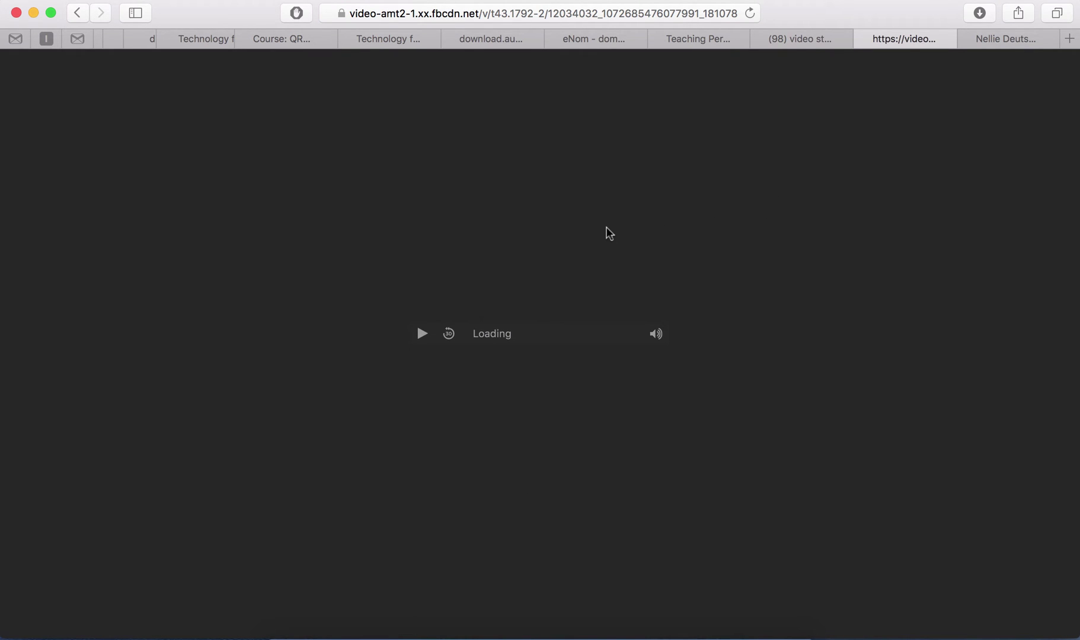
left_click(715, 13)
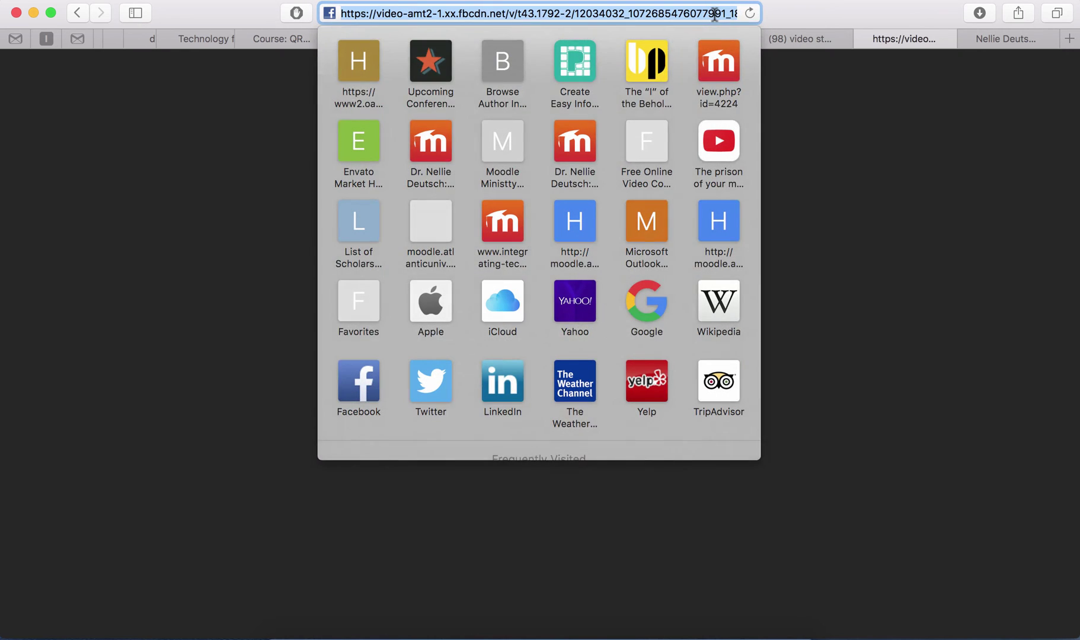
key("Return")
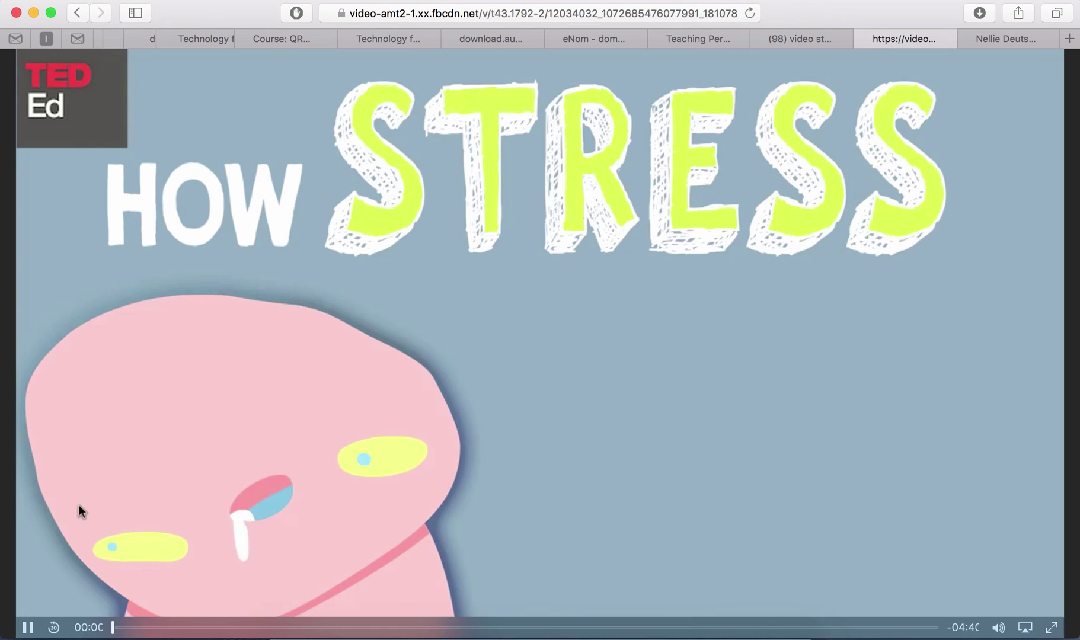
left_click(28, 628)
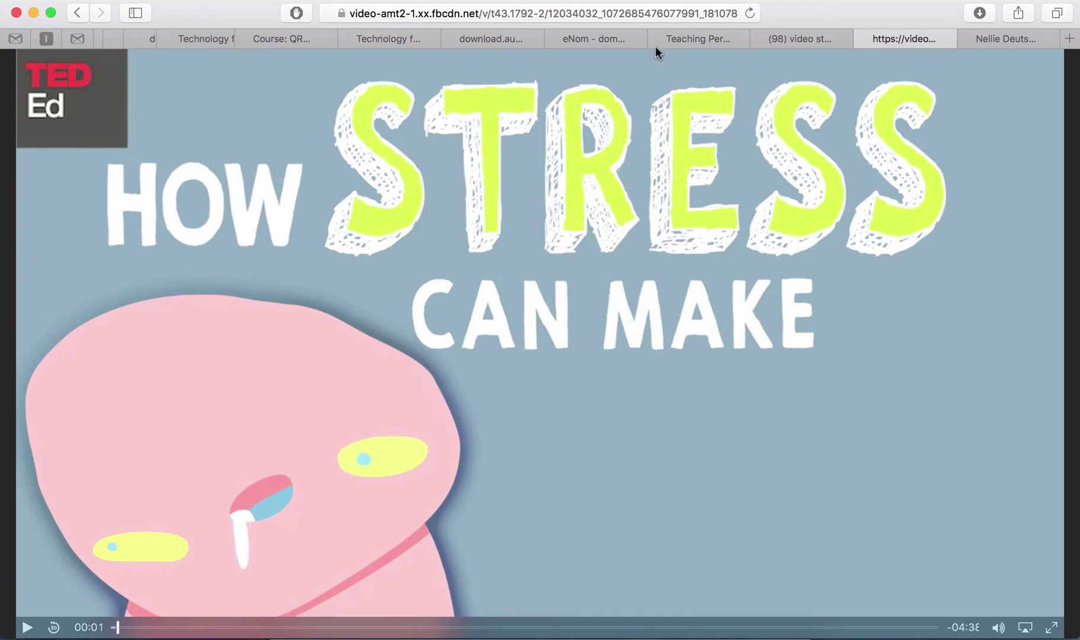
right_click(603, 11)
key("Escape")
right_click(607, 8)
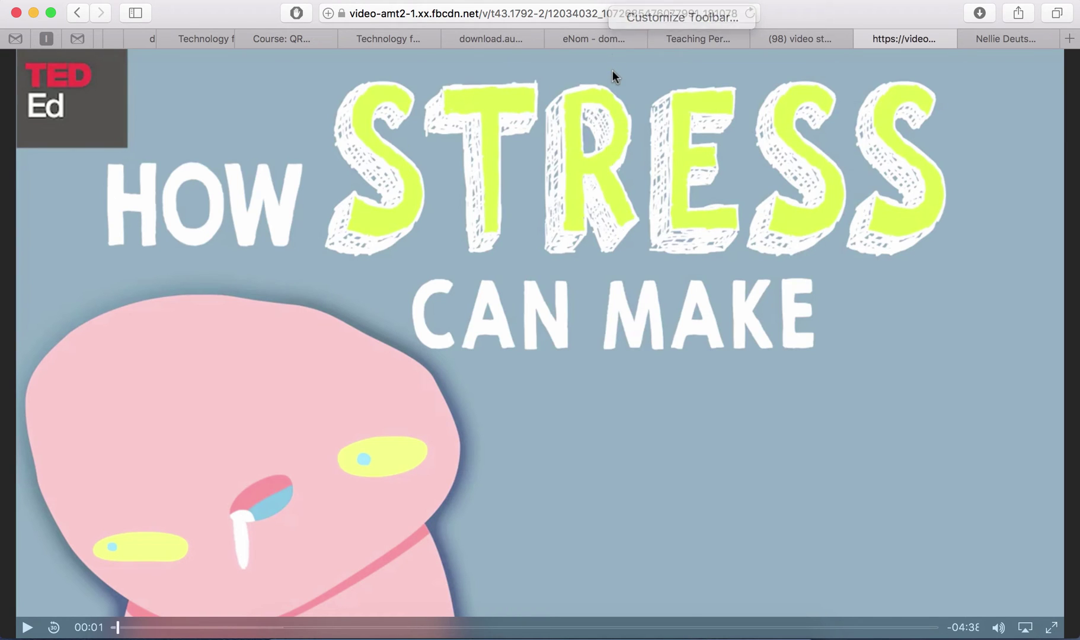
- Download the video to the Downloads folder under the file name "How to Avoid Stress"
right_click(613, 97)
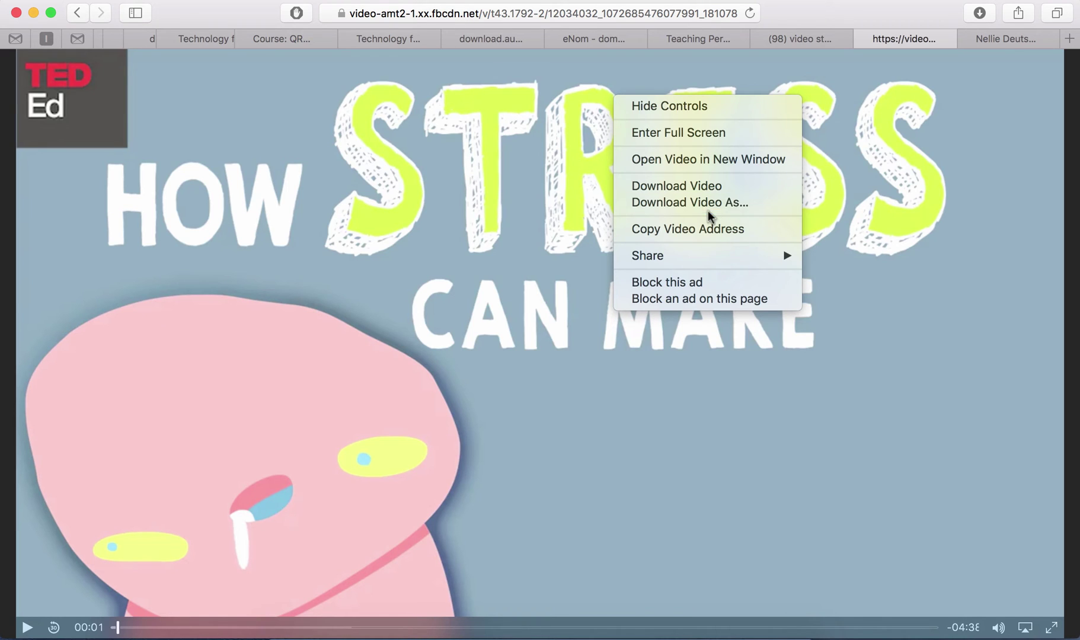
left_click(659, 202)
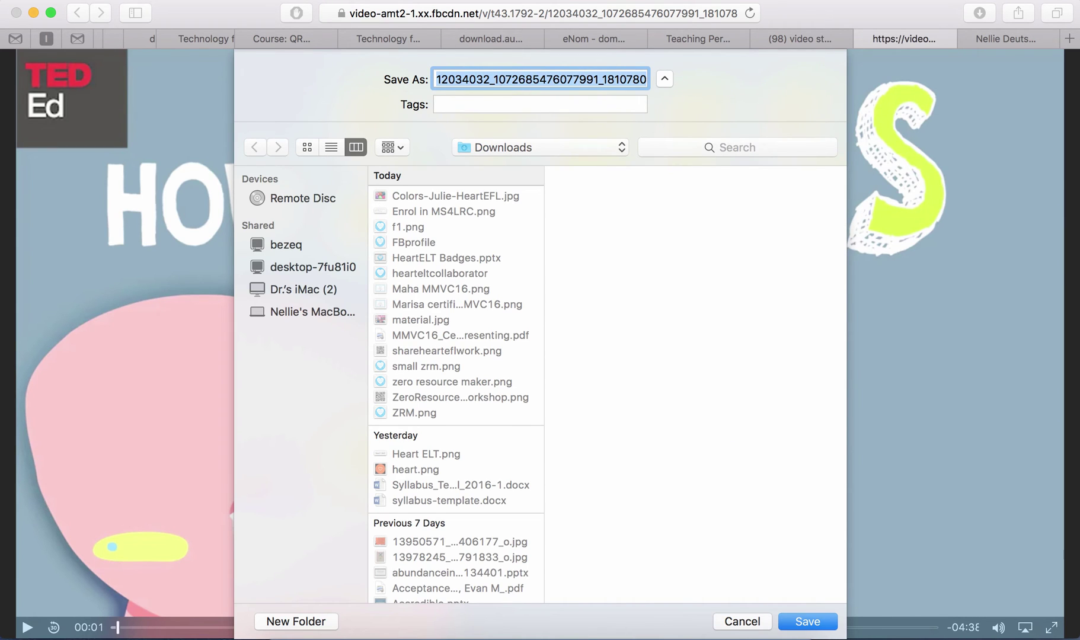
type("How to ")
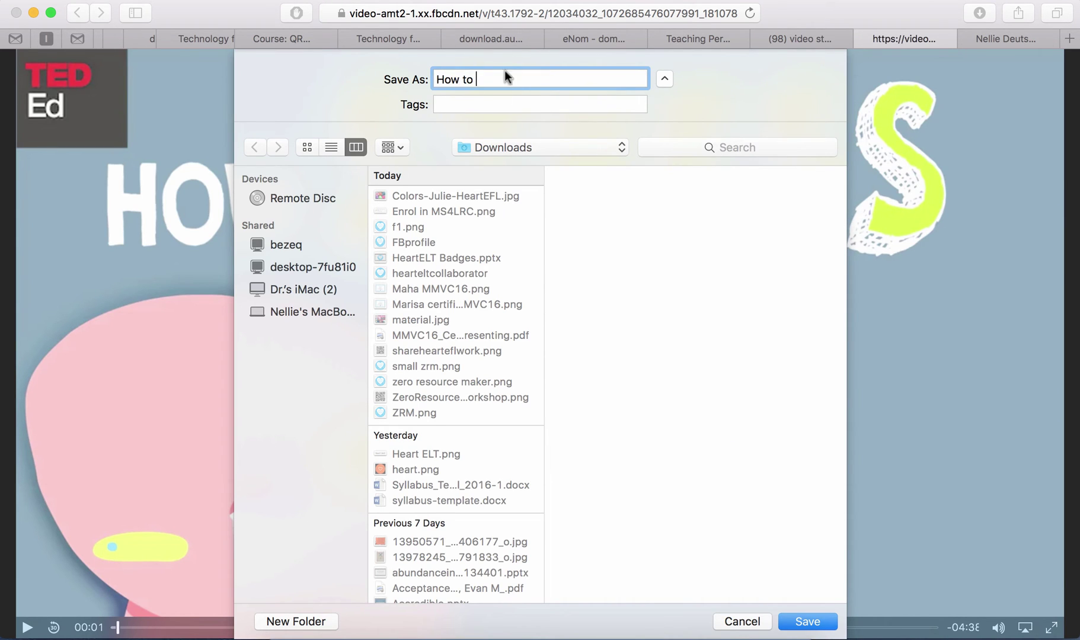
type("Avoid Stress")
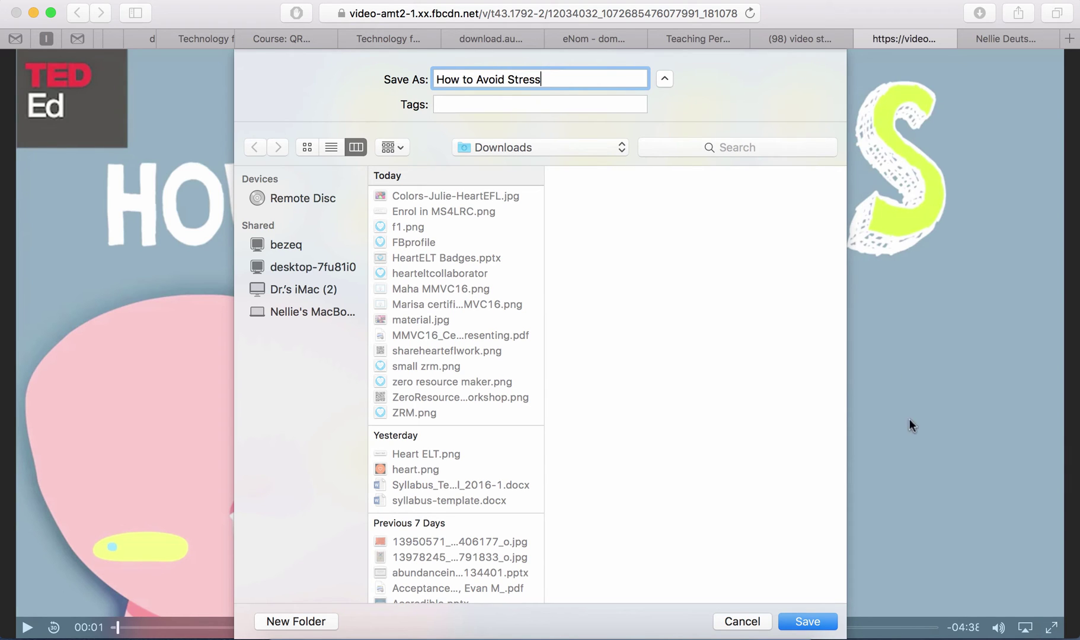
left_click(806, 621)
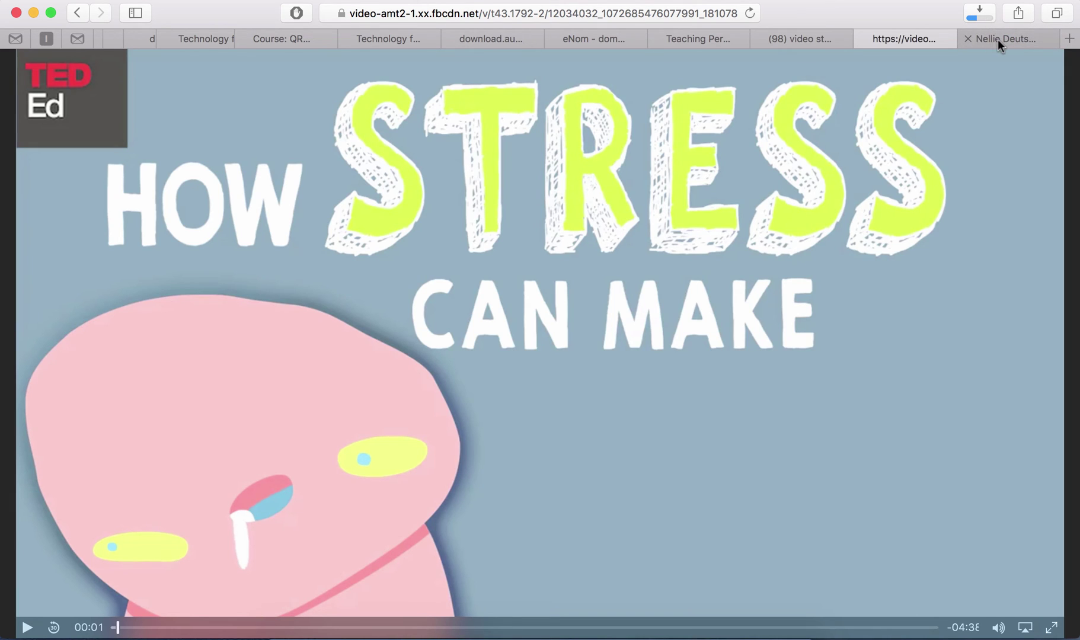
- Switch to the YouTube channel and open the file chooser for a new video upload
left_click(998, 40)
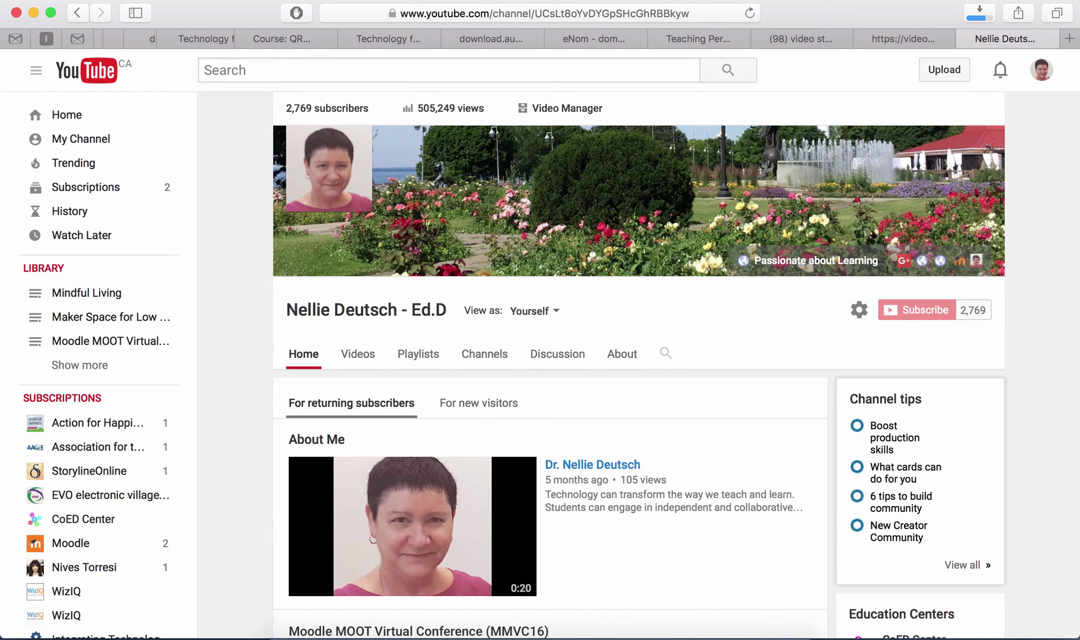
left_click(946, 70)
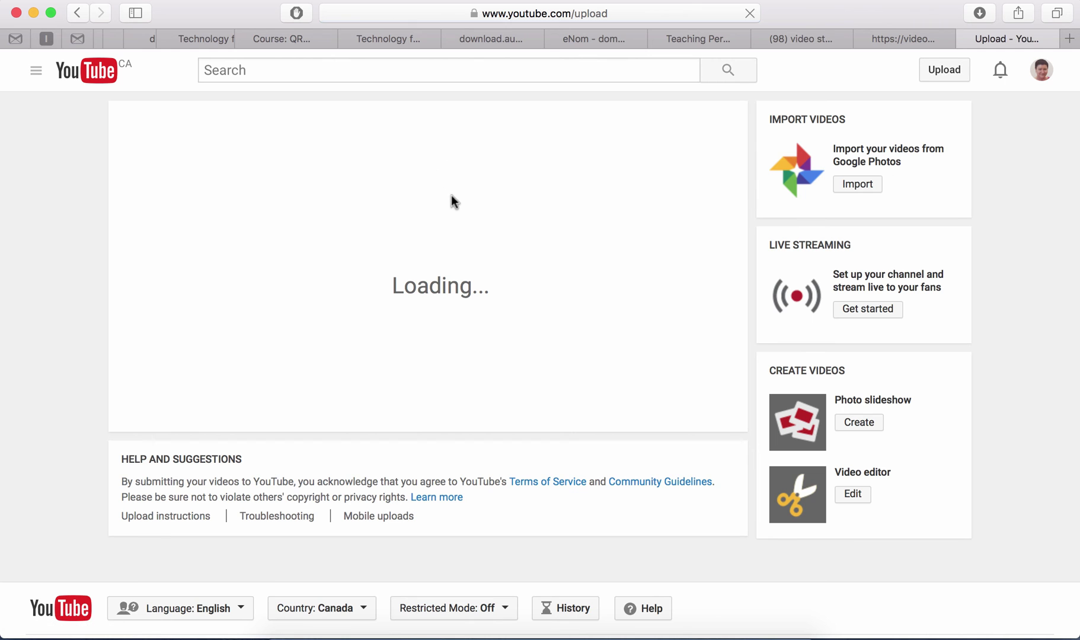
left_click(421, 212)
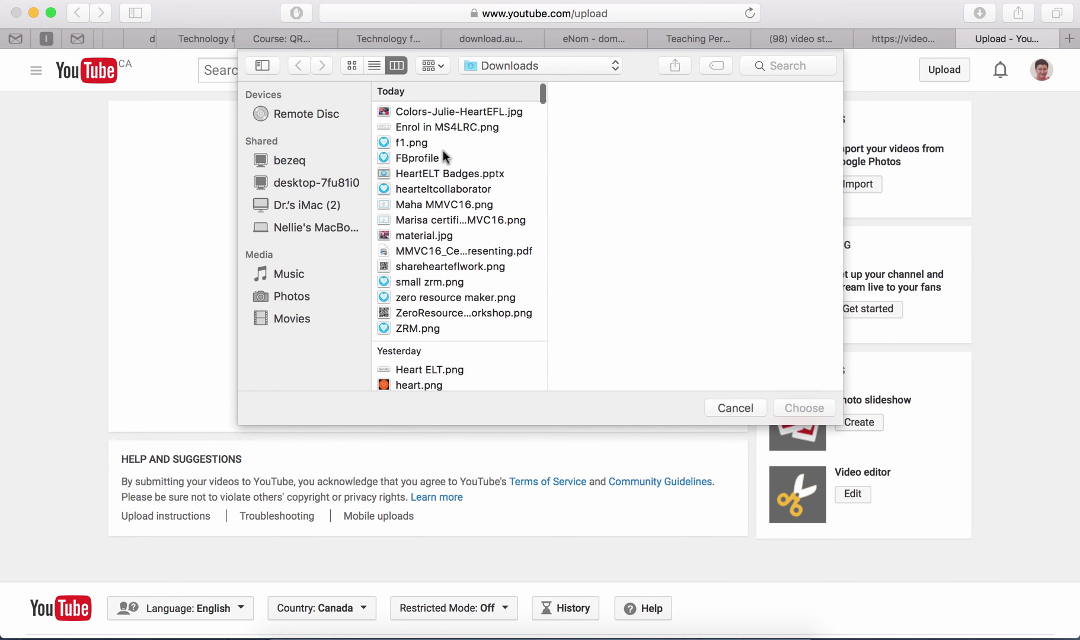
- Search the Downloads folder for the downloaded TED-Ed video, previewing the numbered MP4 files among the undated items
scroll(522, 243, "down", 10)
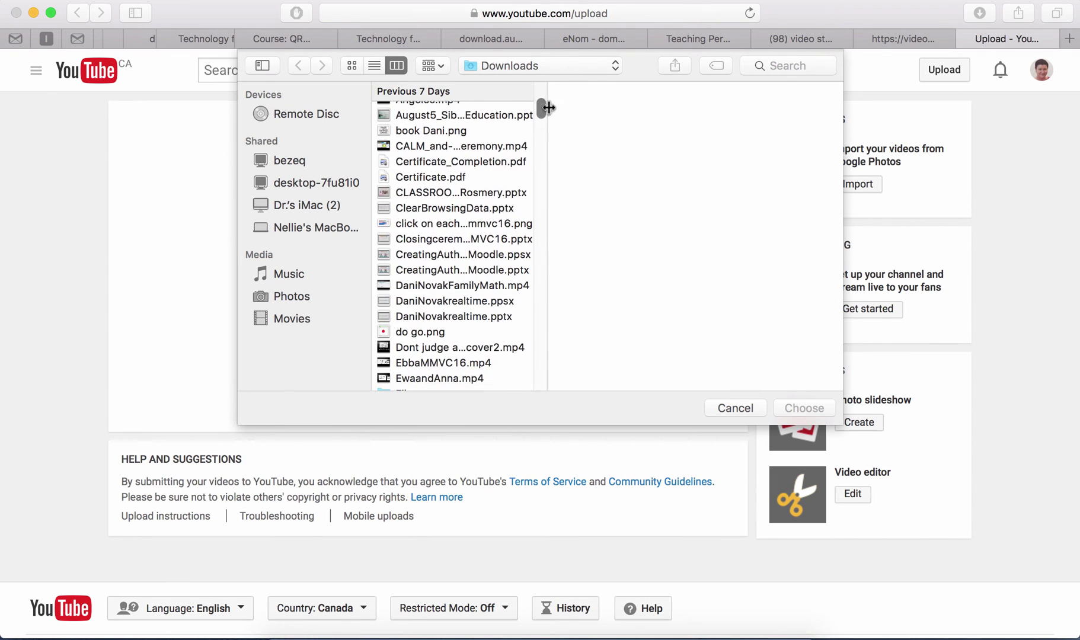
left_click_drag(542, 109, 538, 186)
scroll(538, 186, "down", 15)
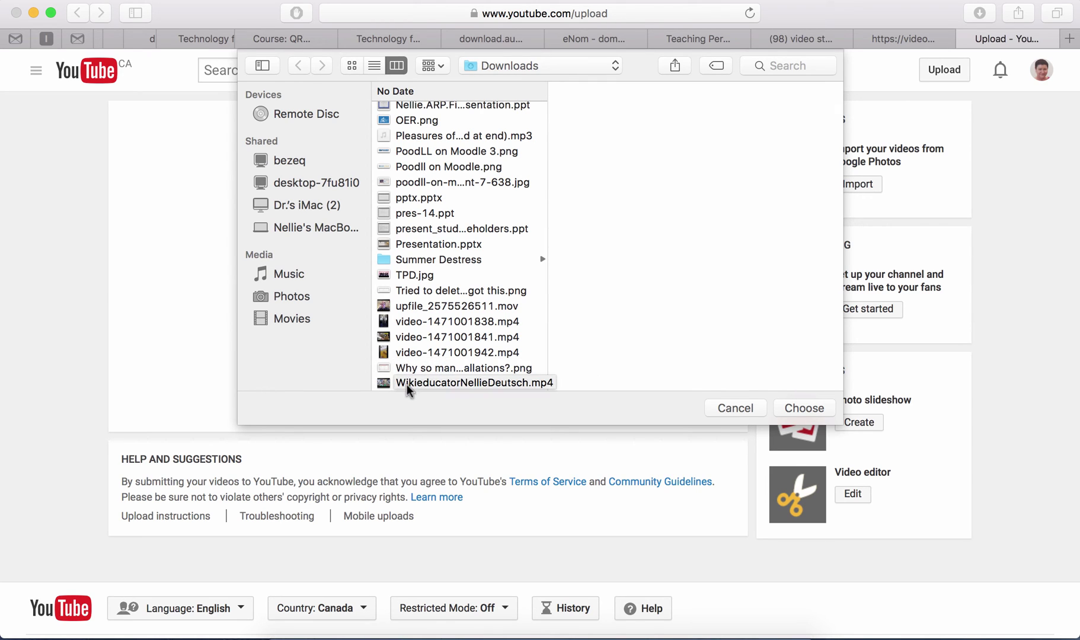
left_click(419, 329)
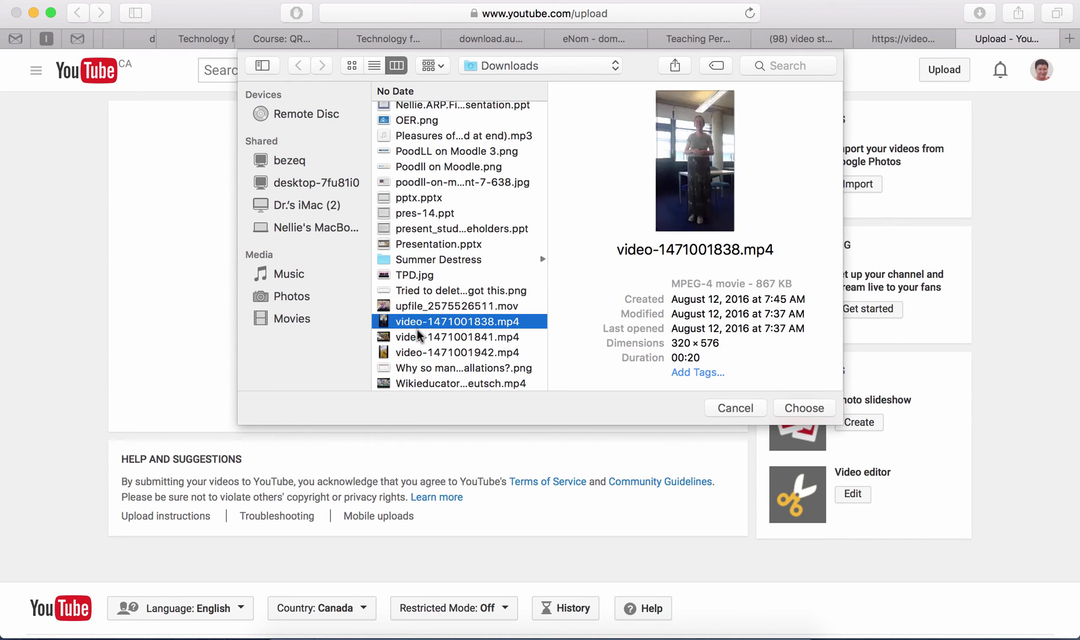
left_click(419, 337)
left_click(429, 351)
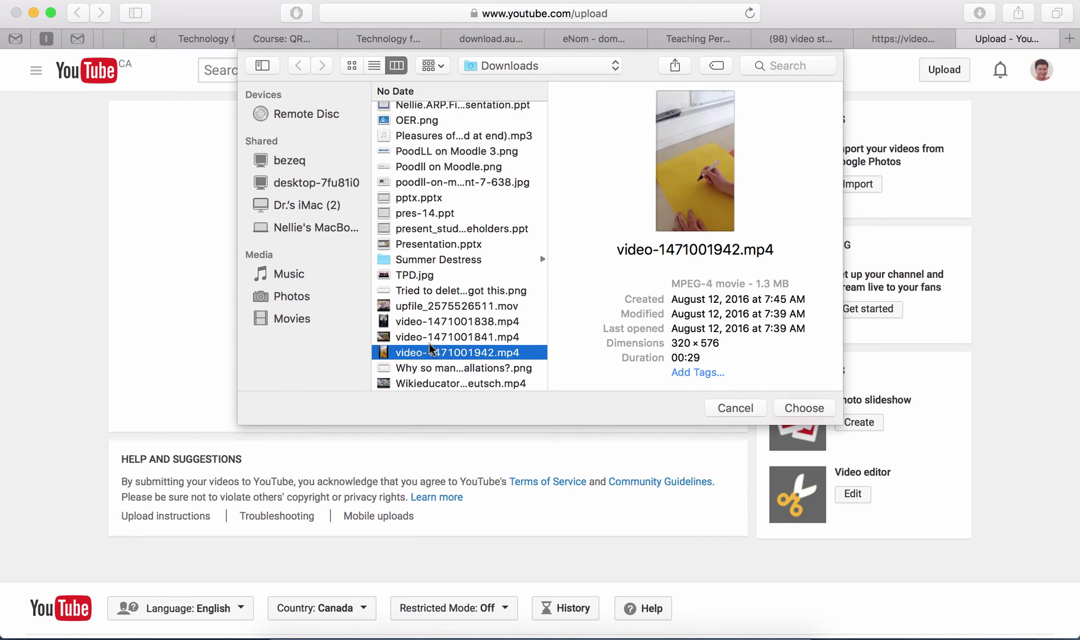
scroll(542, 171, "up", 10)
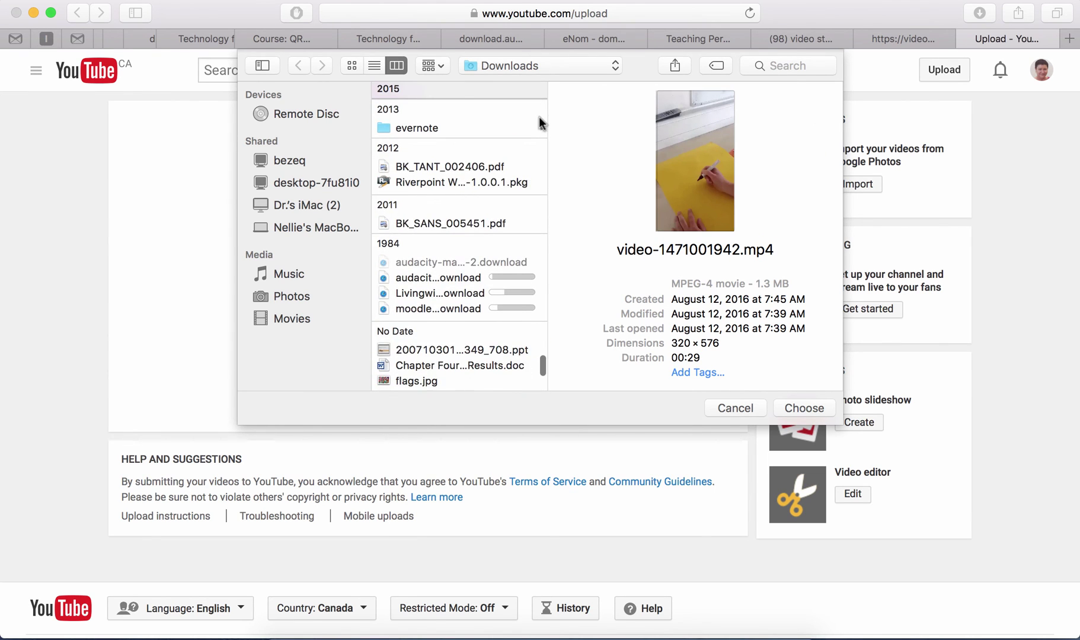
scroll(539, 117, "up", 10)
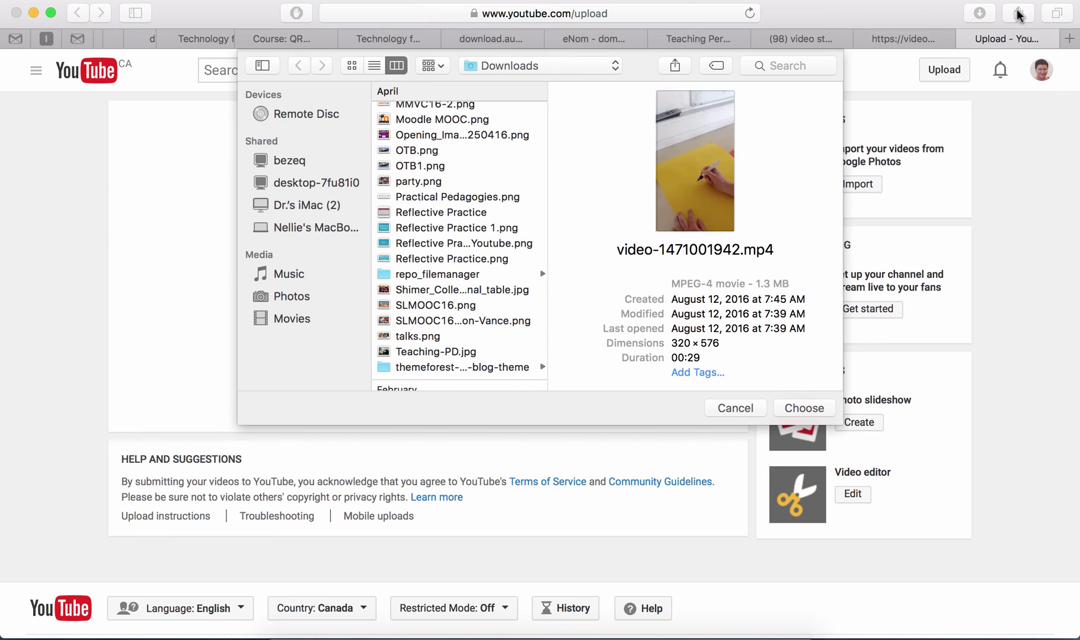
scroll(434, 176, "up", 10)
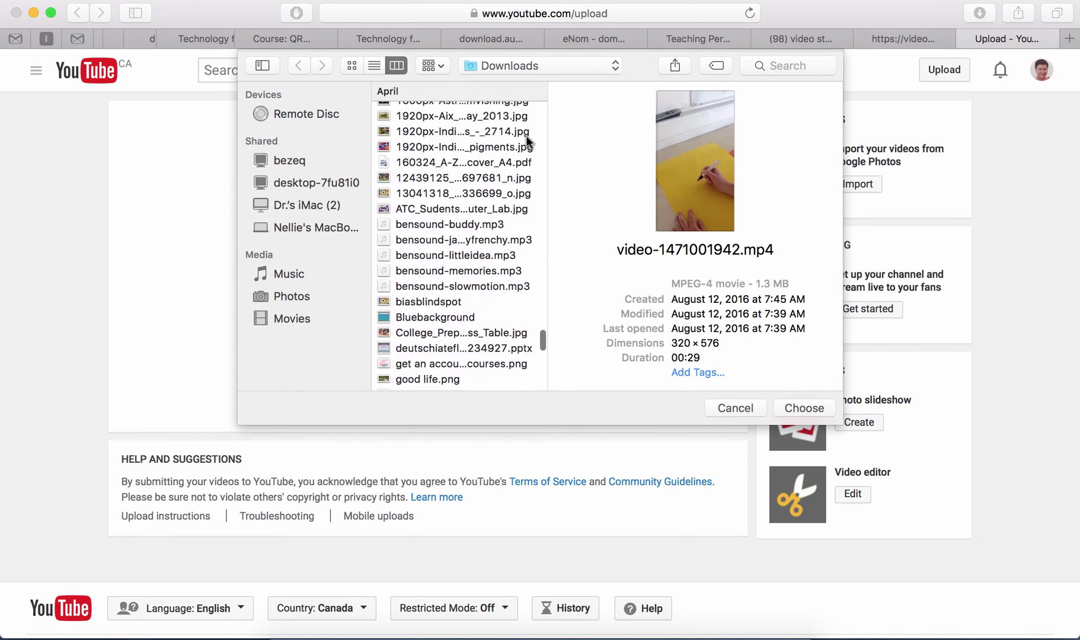
left_click_drag(540, 338, 534, 391)
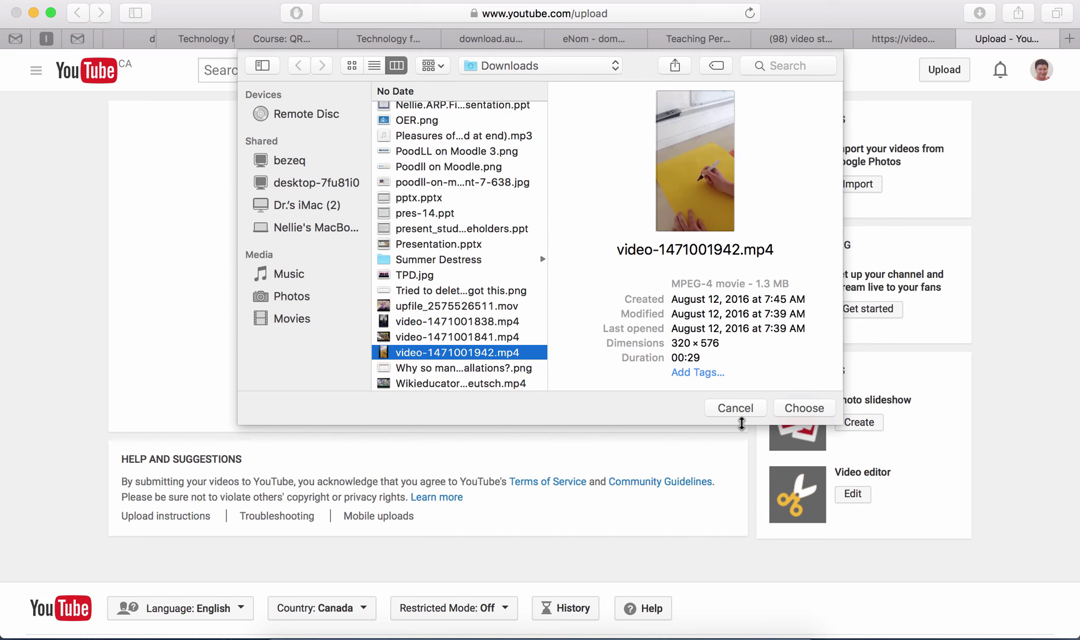
- Choose "How to Avoid Stress.mp4" from the undated files in the Downloads folder and start its upload
scroll(435, 220, "up", 3)
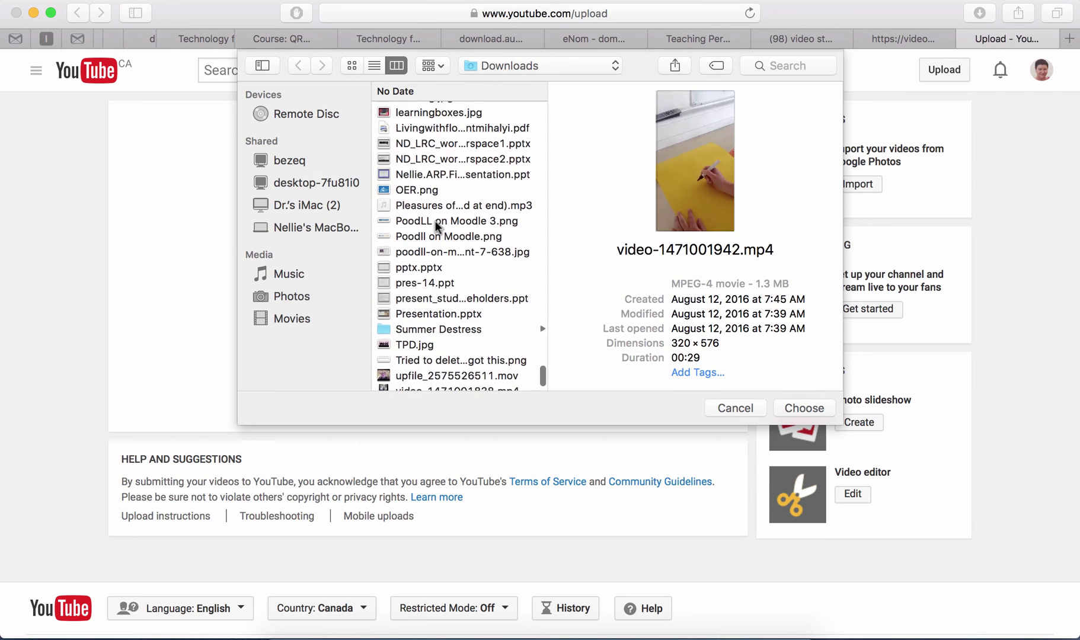
scroll(435, 220, "up", 5)
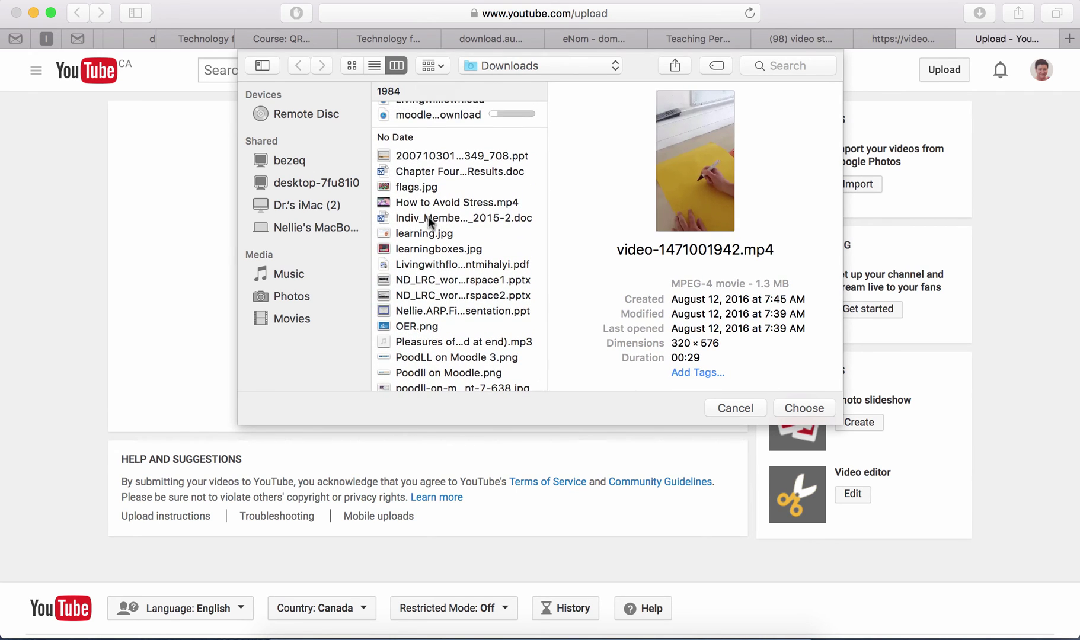
left_click(453, 201)
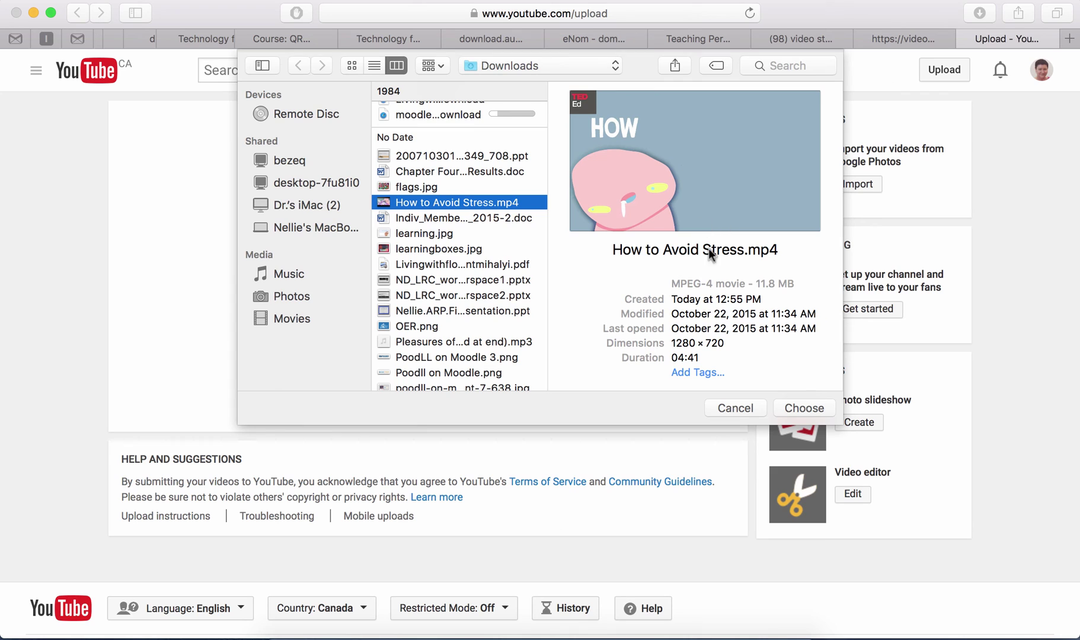
left_click(804, 408)
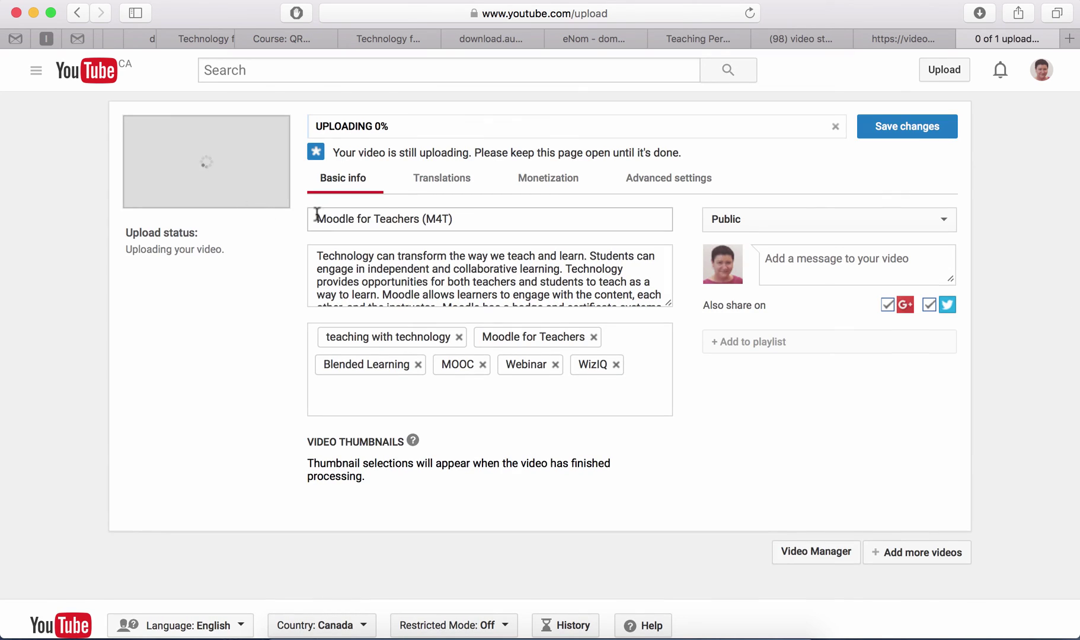
- Replace the uploading video's default title with "How to Avoid Stress"
left_click_drag(313, 217, 528, 232)
key("BackSpace")
type("How")
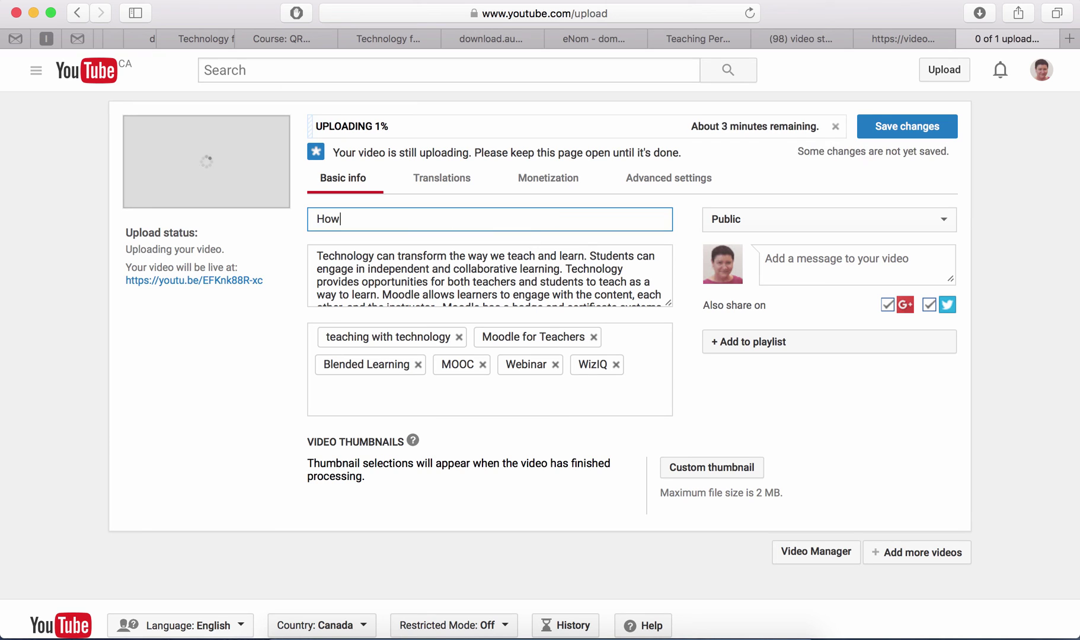
type(" to Avoid Stree")
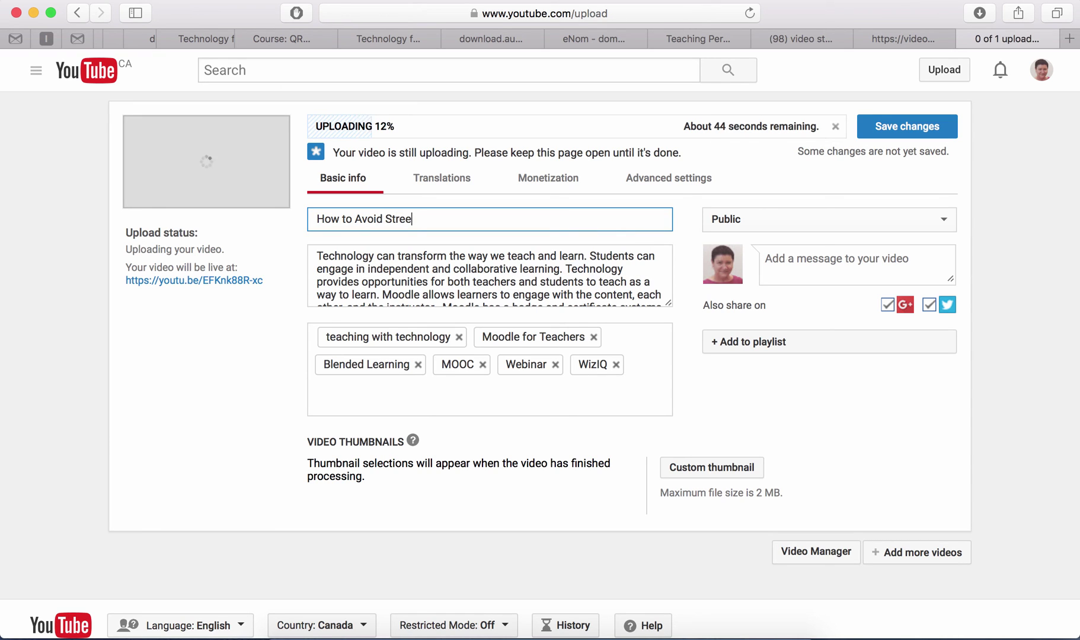
key("BackSpace")
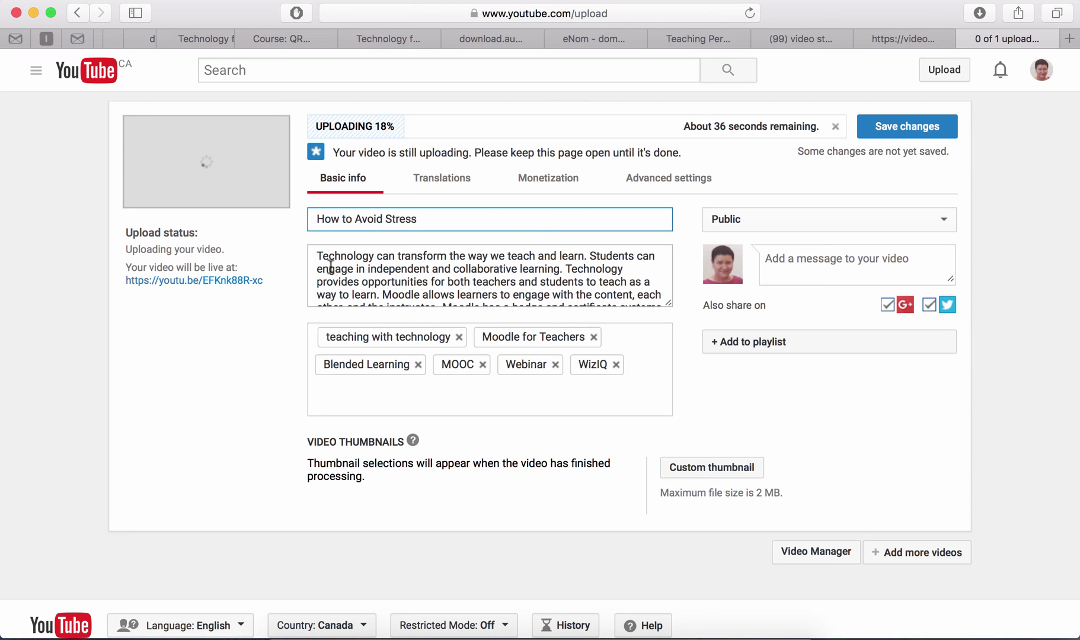
- Clear the video's default description and remove all its default tags, saving the changes
left_click_drag(318, 255, 653, 323)
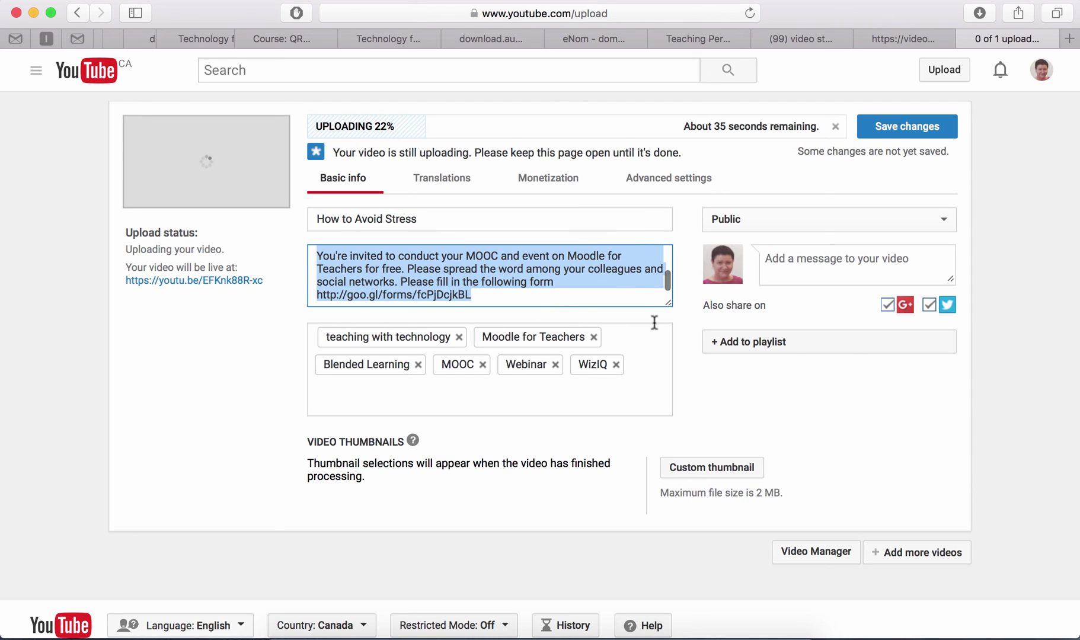
key("BackSpace")
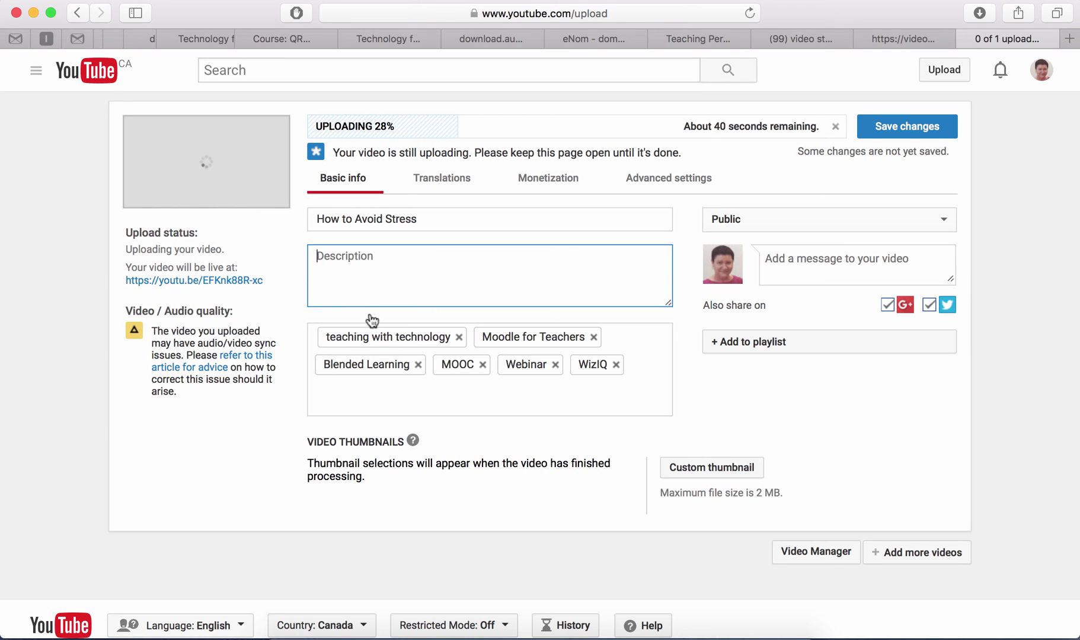
left_click(459, 336)
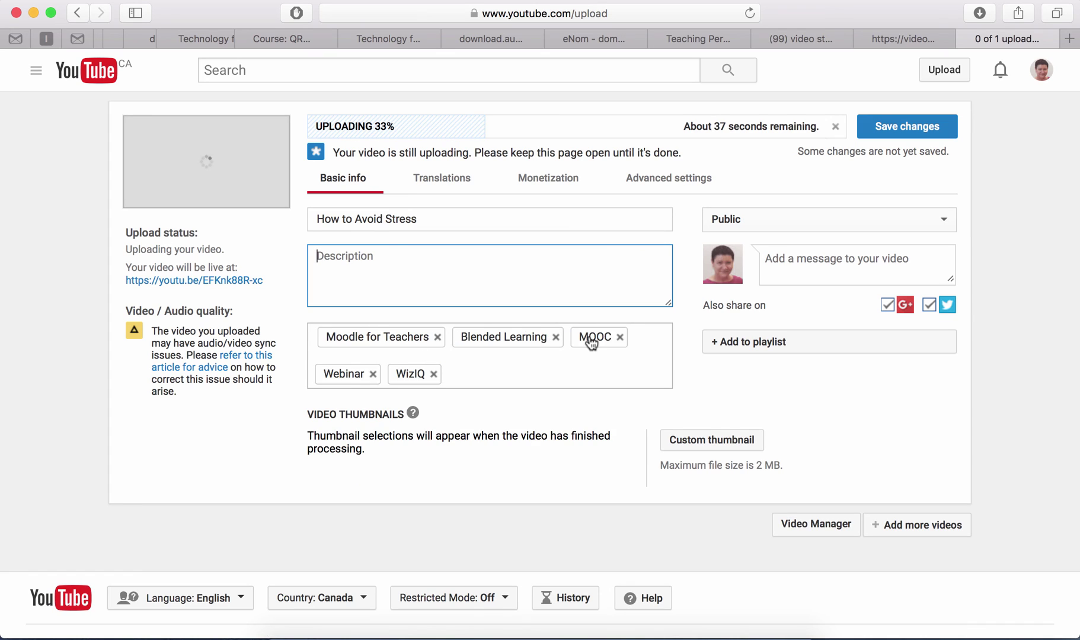
left_click(622, 338)
left_click(556, 339)
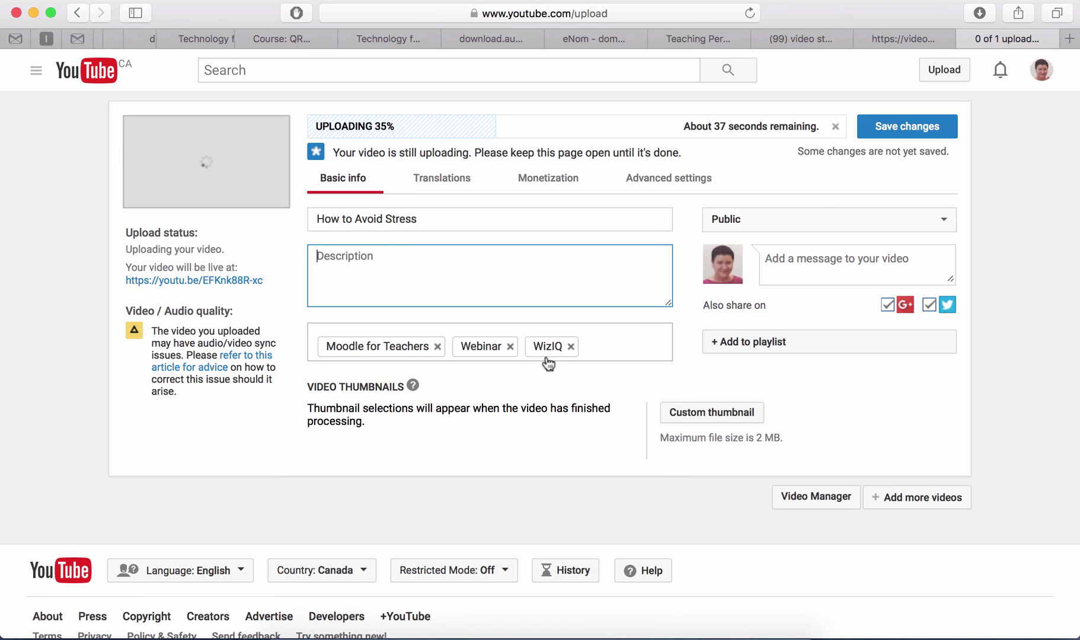
left_click(570, 349)
left_click(509, 349)
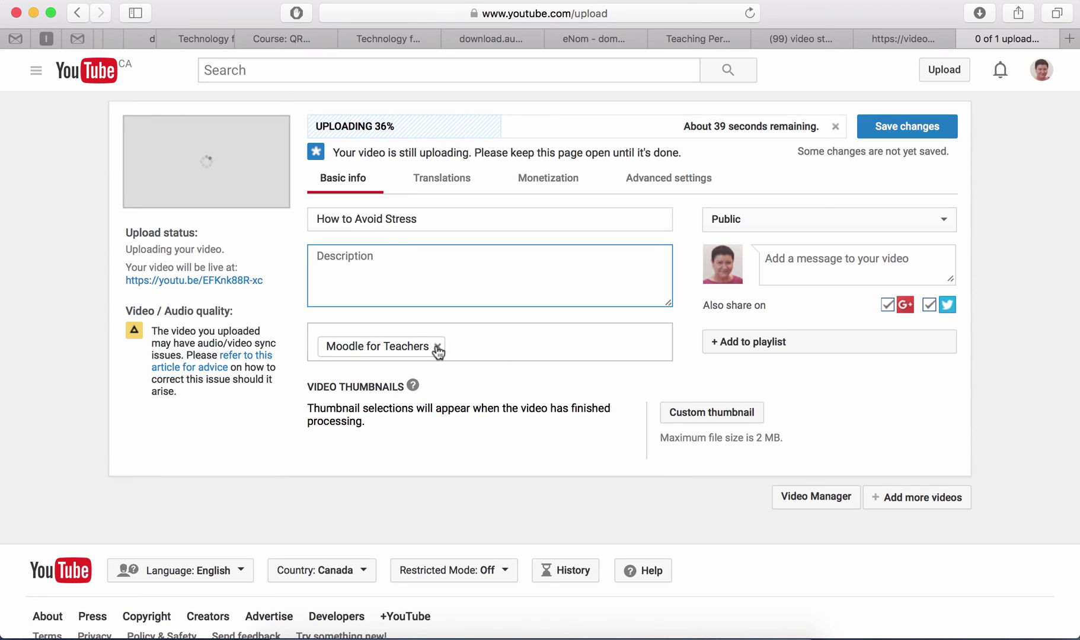
left_click(437, 347)
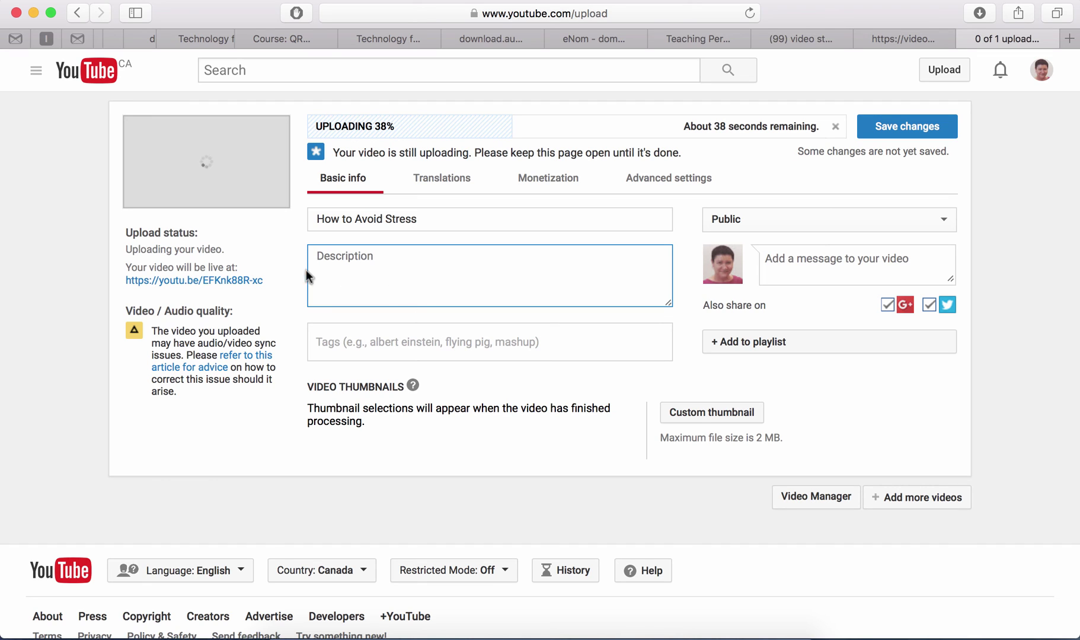
left_click(947, 142)
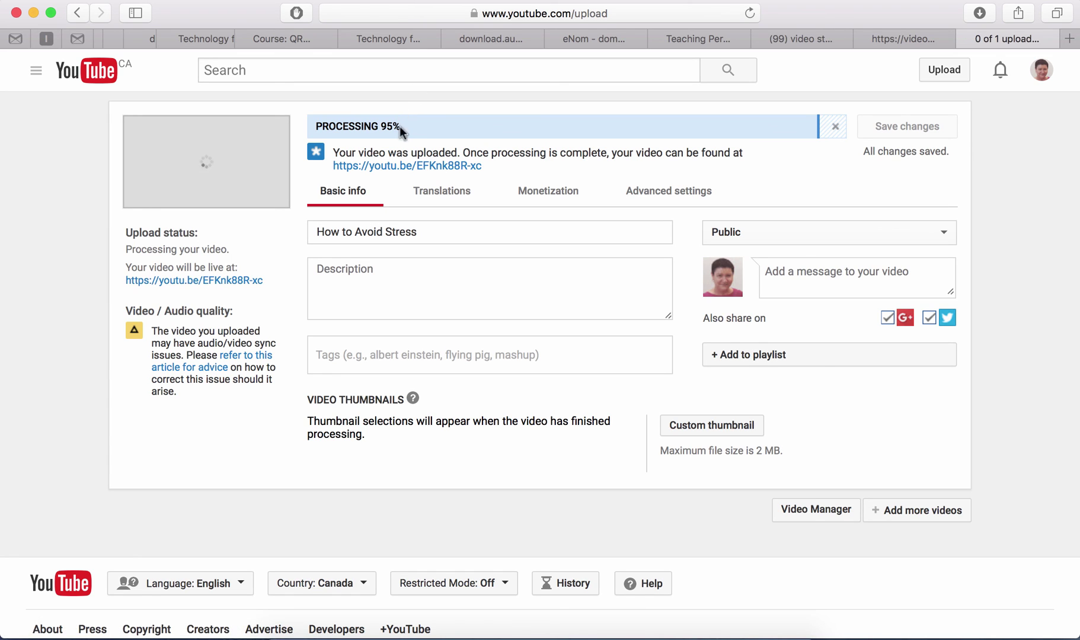
- Check the uploaded video's watch page in a separate tab and return to the upload page
scroll(402, 134, "down", 1)
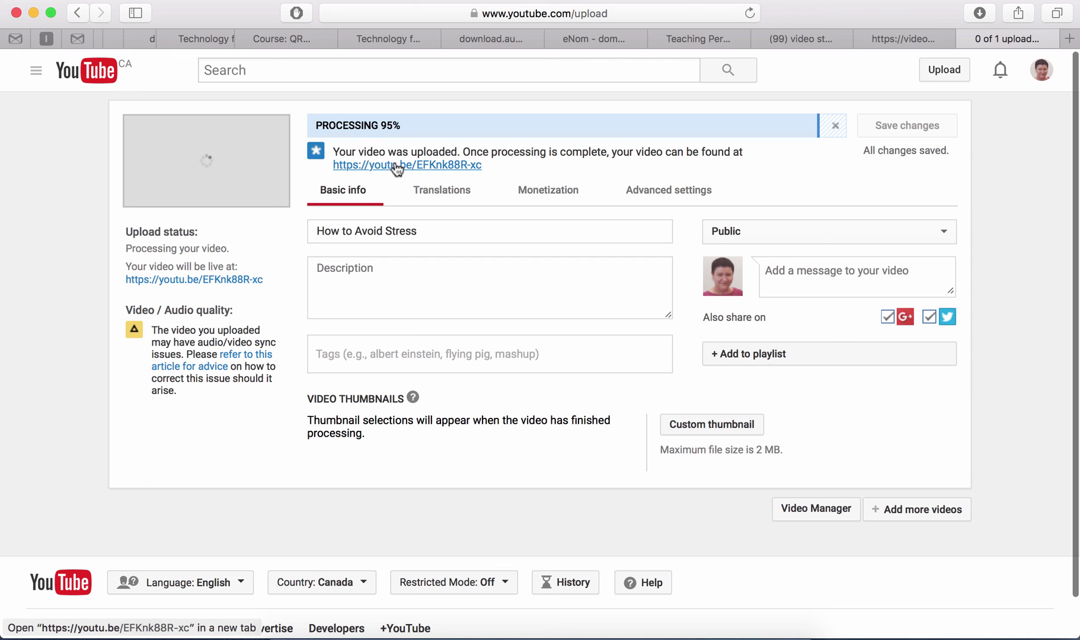
left_click(429, 164, "super")
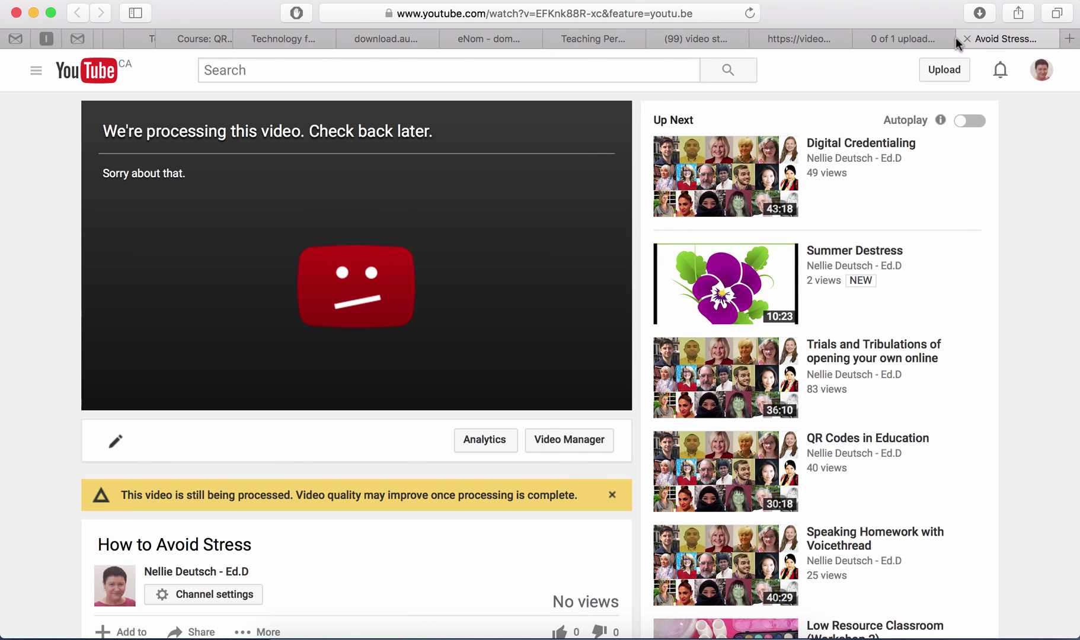
left_click(967, 38)
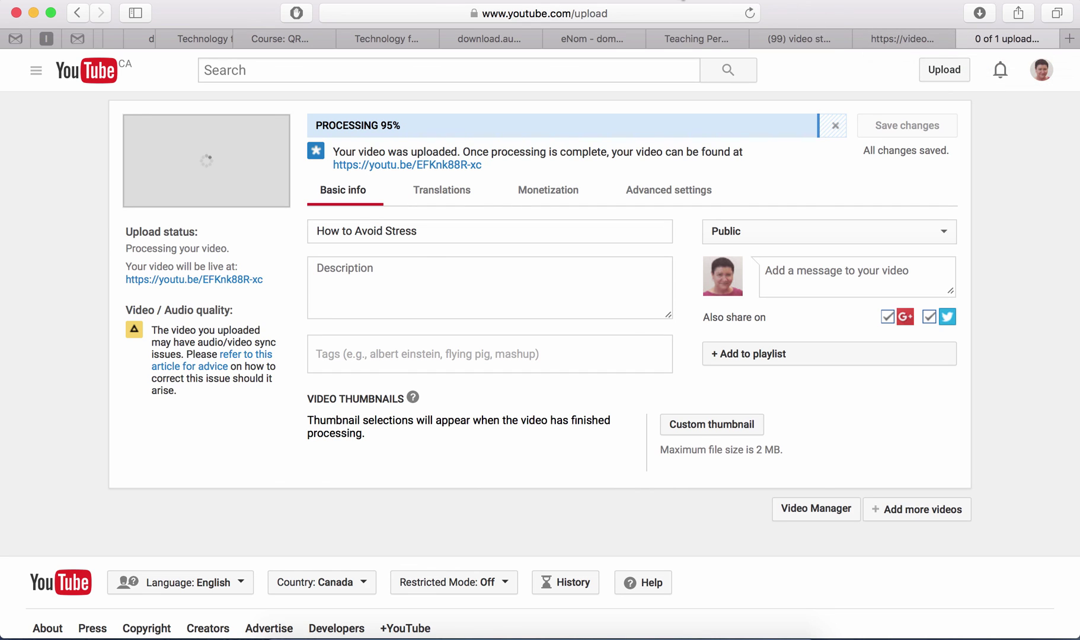
left_click(670, 0)
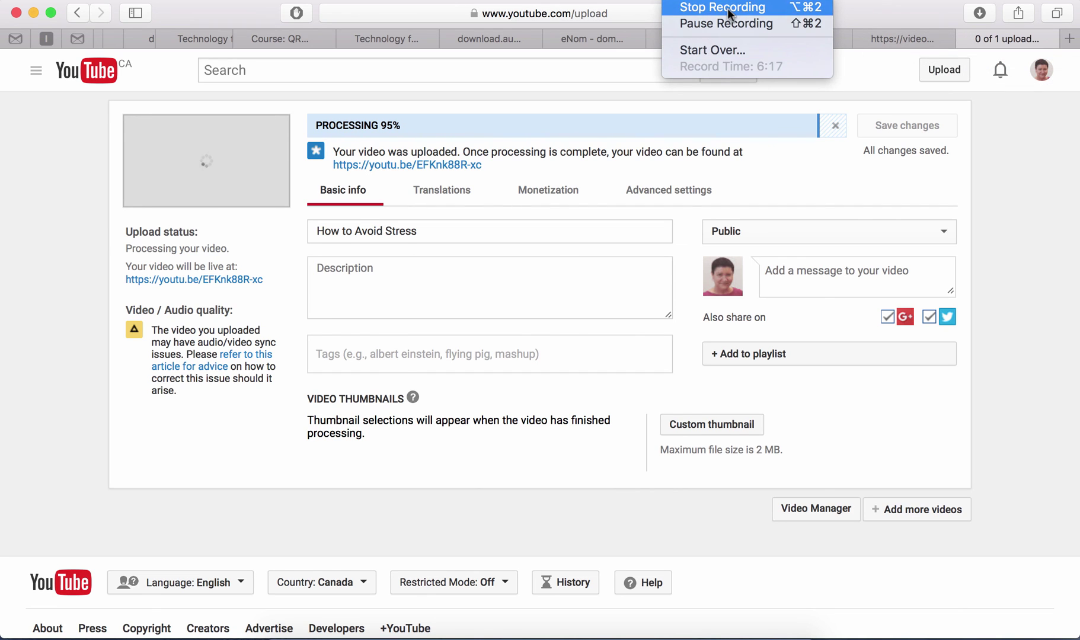